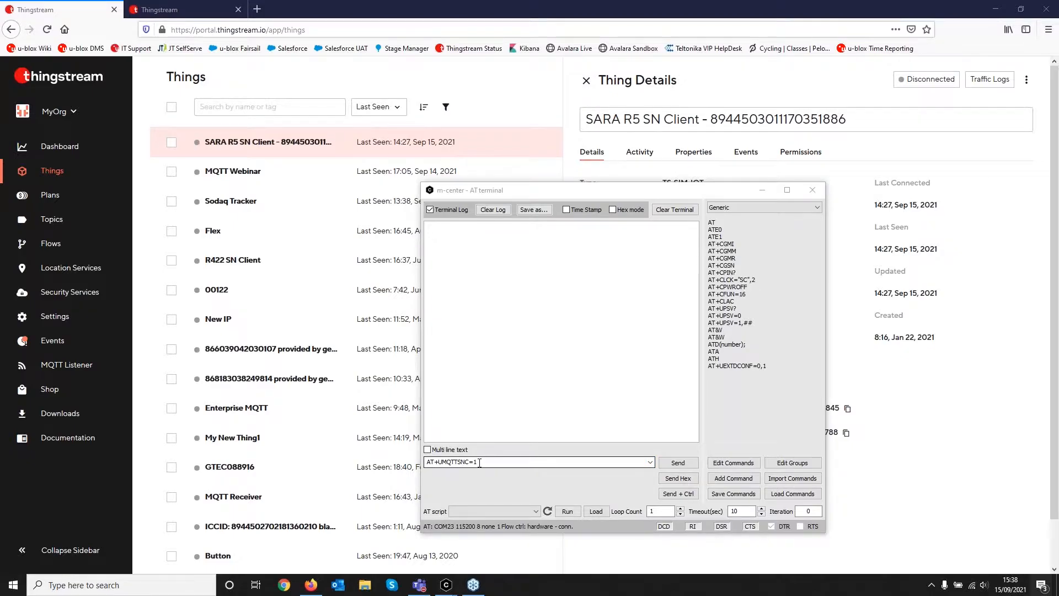
Connect the MQTT-SN client with AT+UMQTTSNC=1 and register the topic with AT+UMQTTSNC=2,"sensor/heat" in the AT terminal.
{"action": "left_click", "coordinate": [678, 463]}
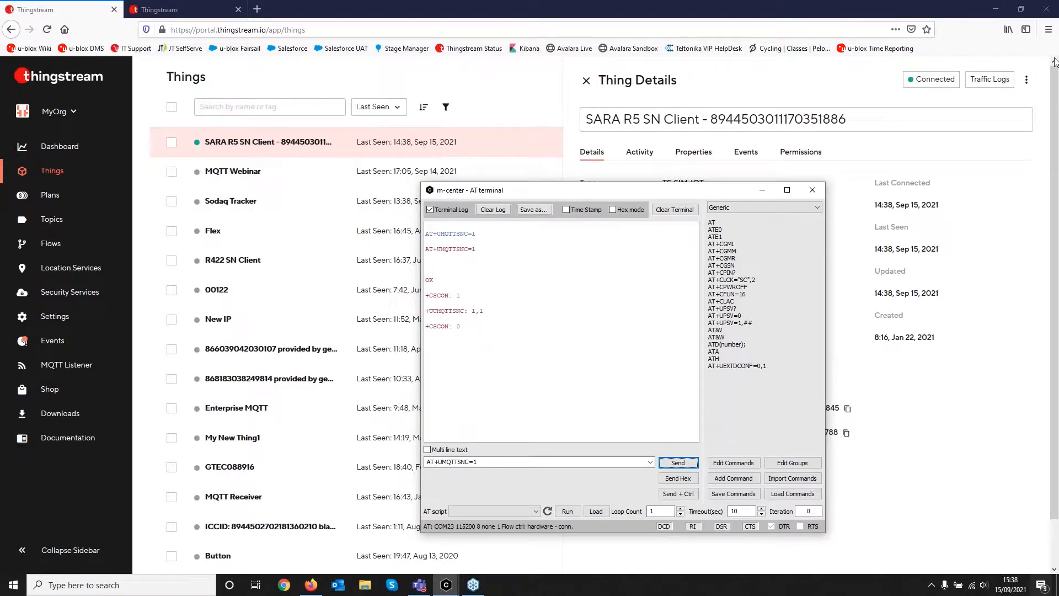
{"action": "left_click", "coordinate": [896, 39]}
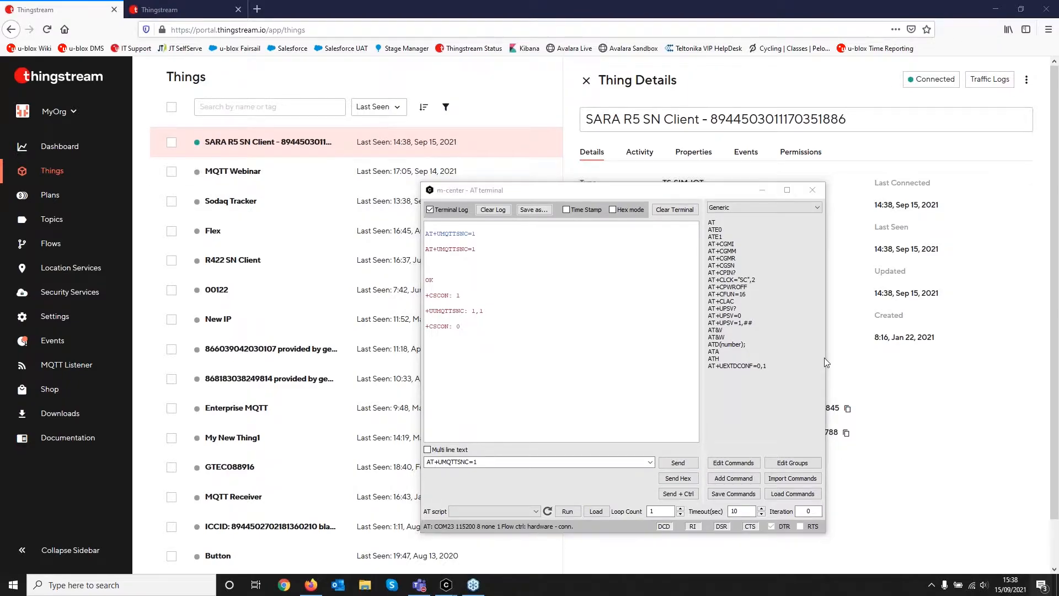
{"action": "left_click", "coordinate": [651, 465]}
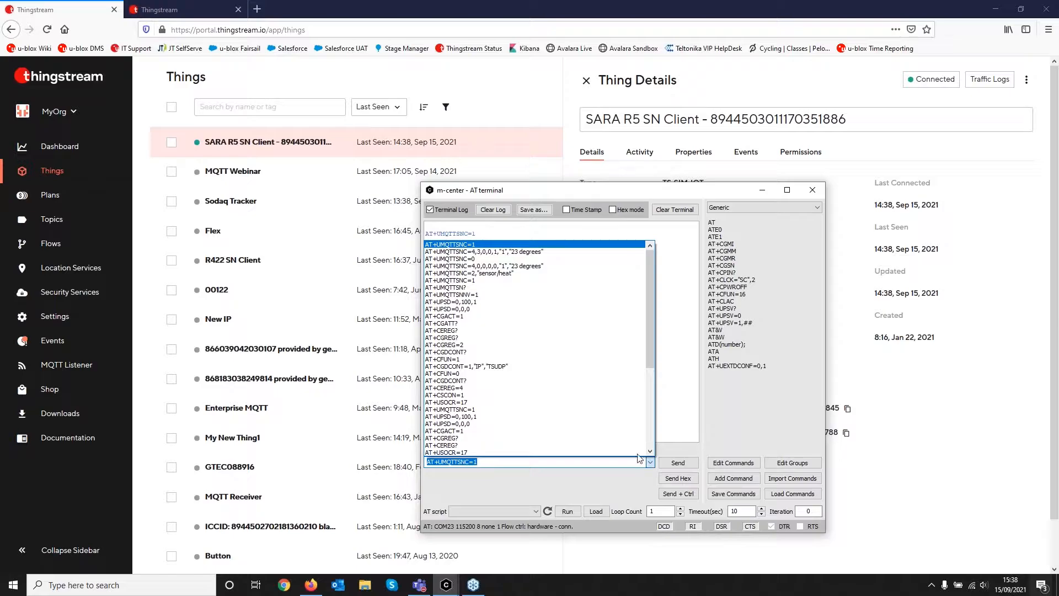
{"action": "left_click", "coordinate": [513, 273]}
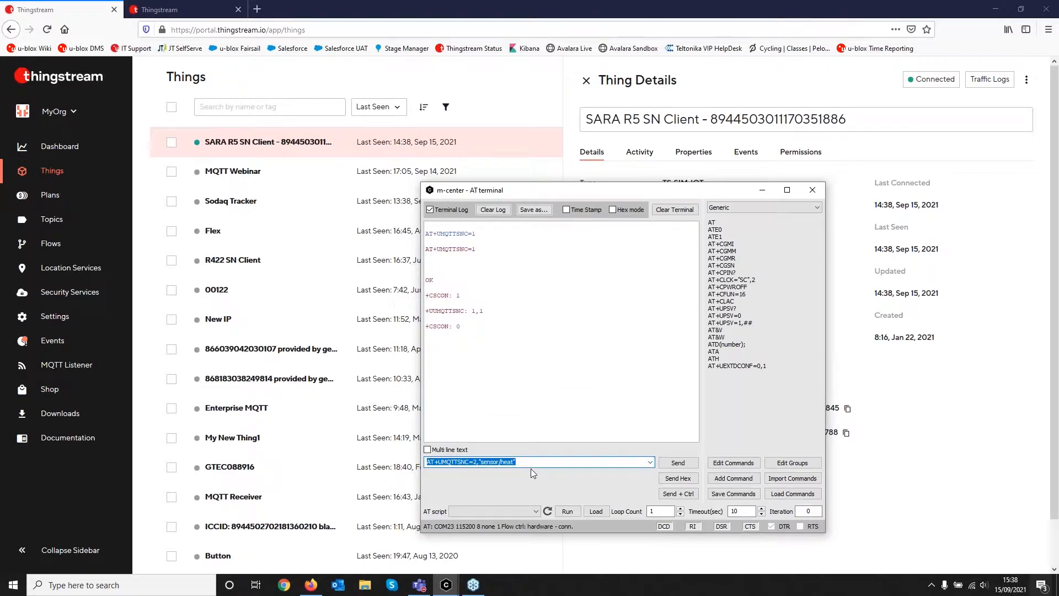
{"action": "left_click", "coordinate": [678, 463]}
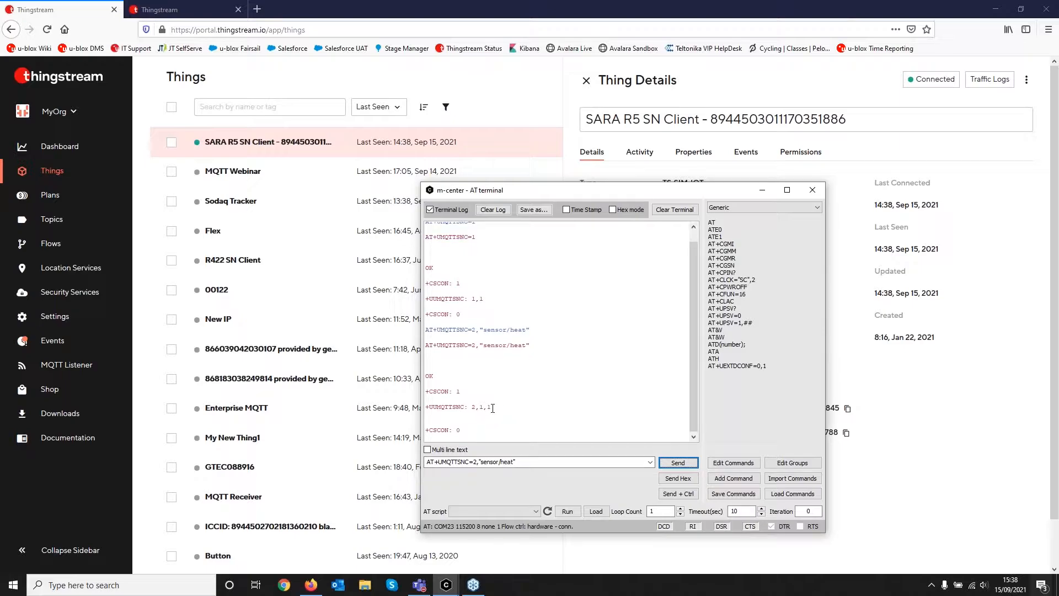
{"action": "left_click", "coordinate": [492, 407]}
Publish the message with AT+UMQTTSNC=4,0,0,0,0,"1","23 degrees" and disconnect the client with AT+UMQTTSNC=0.
{"action": "left_click", "coordinate": [651, 465]}
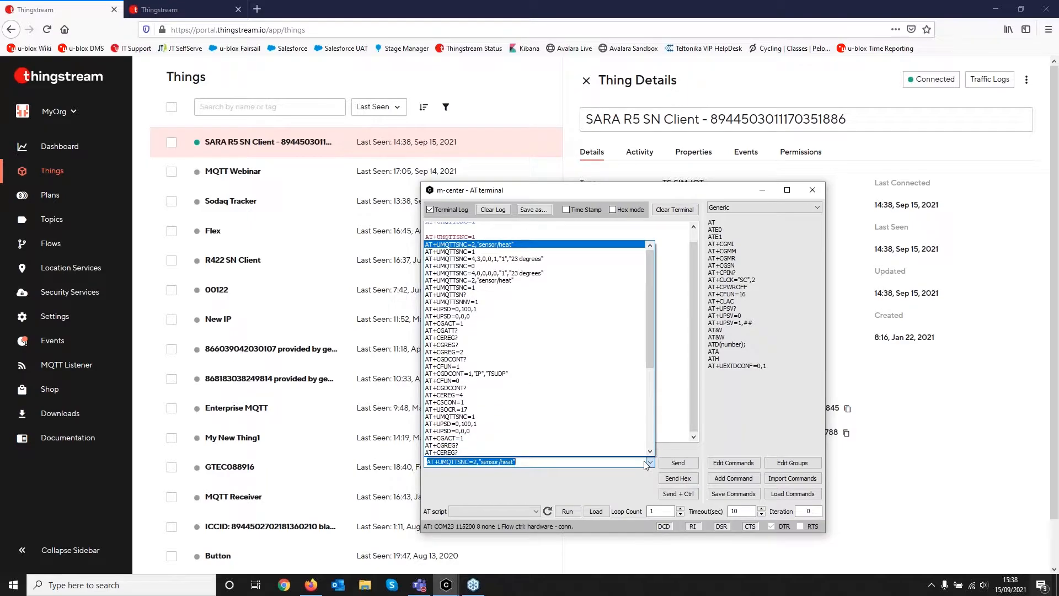
{"action": "left_click", "coordinate": [497, 273]}
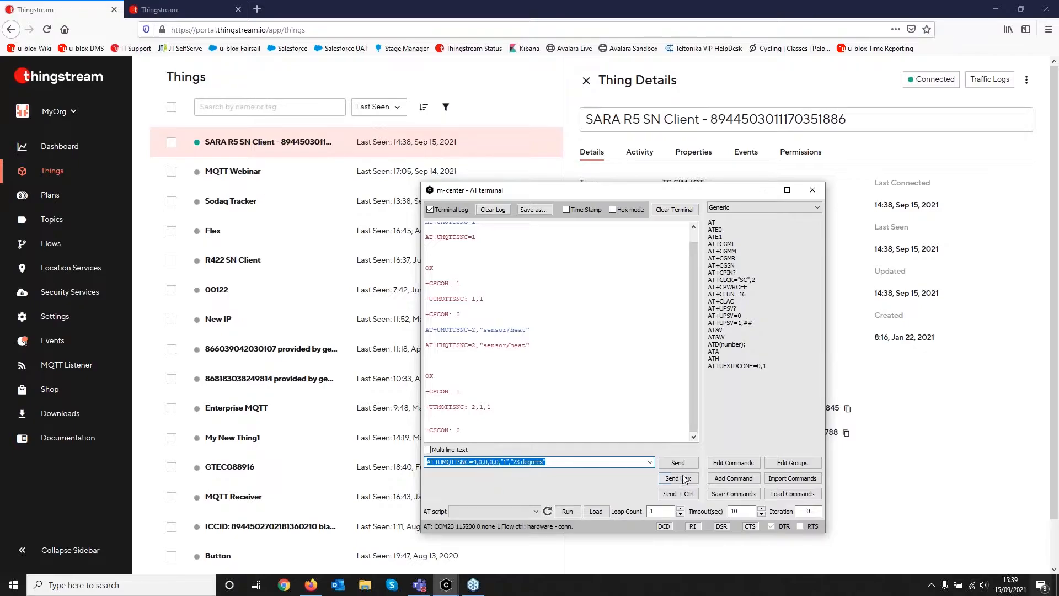
{"action": "left_click", "coordinate": [676, 464]}
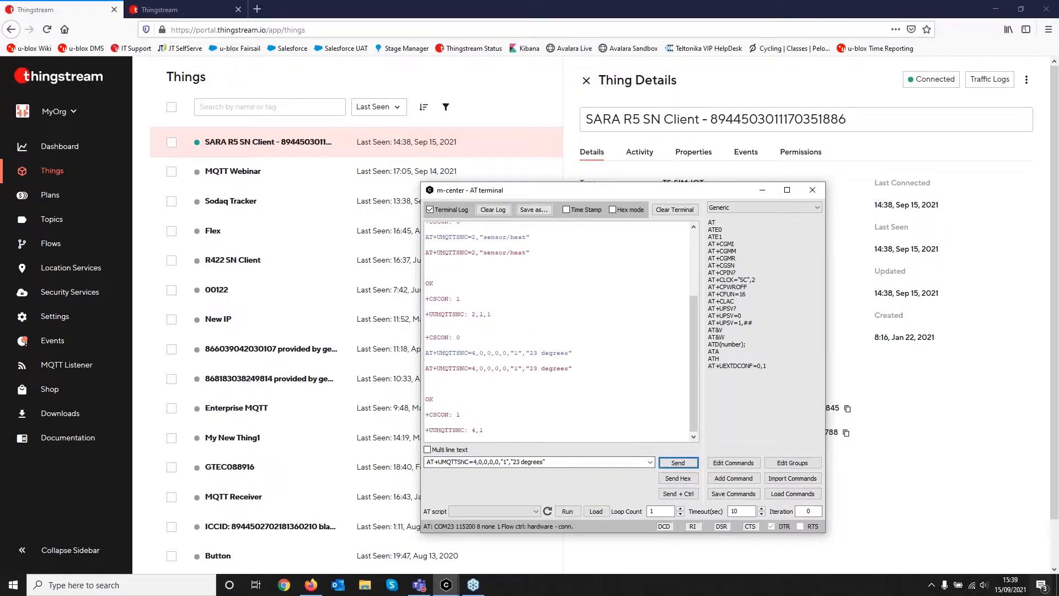
{"action": "left_click", "coordinate": [650, 463]}
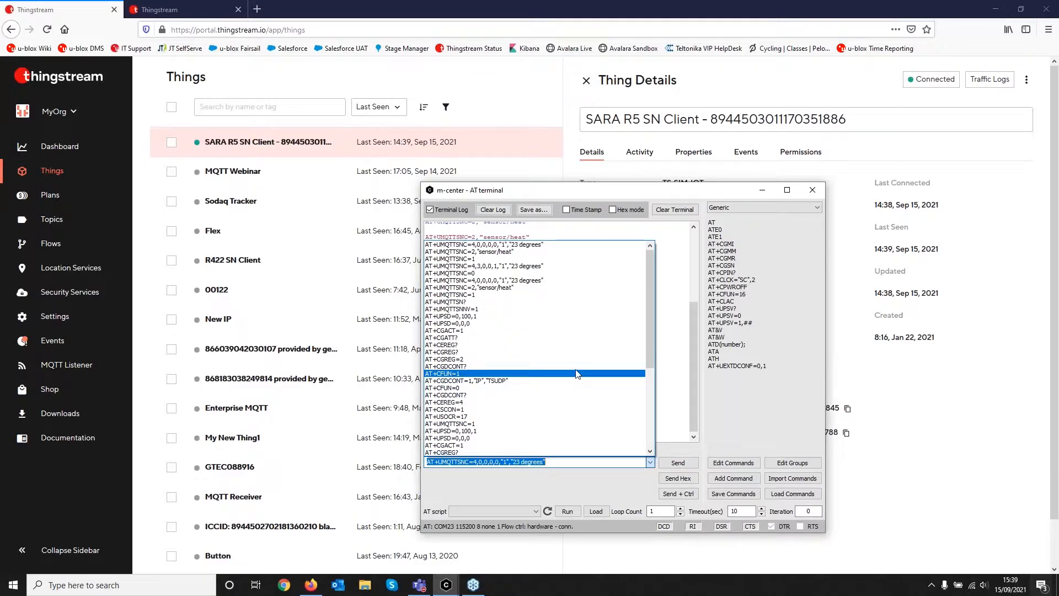
{"action": "left_click", "coordinate": [544, 274]}
{"action": "left_click", "coordinate": [673, 463]}
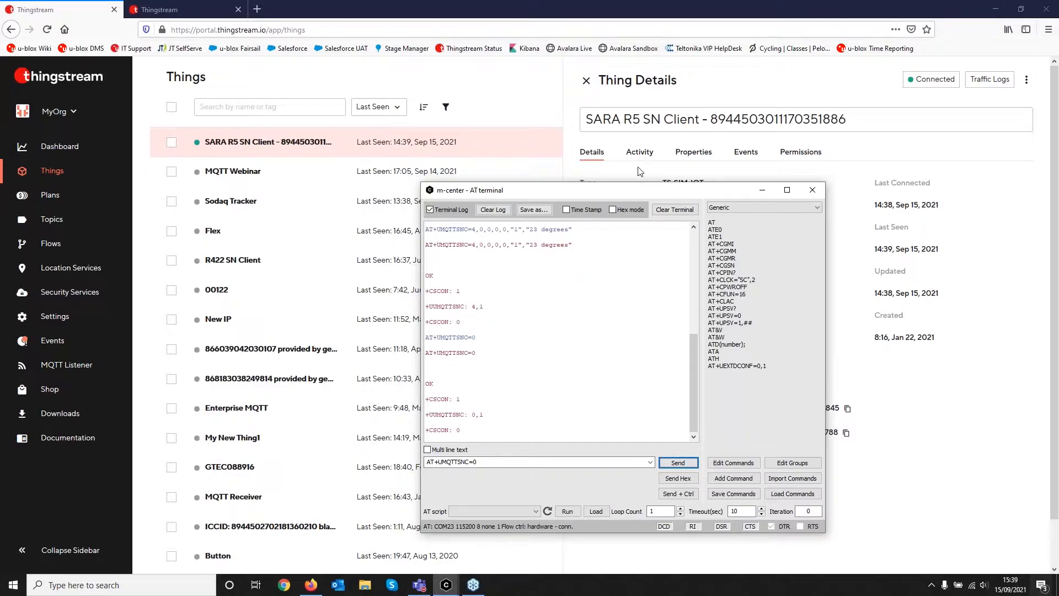
Review the SARA R5 SN Client's traffic log in Thingstream, clear its entries and close it.
{"action": "left_click", "coordinate": [992, 81]}
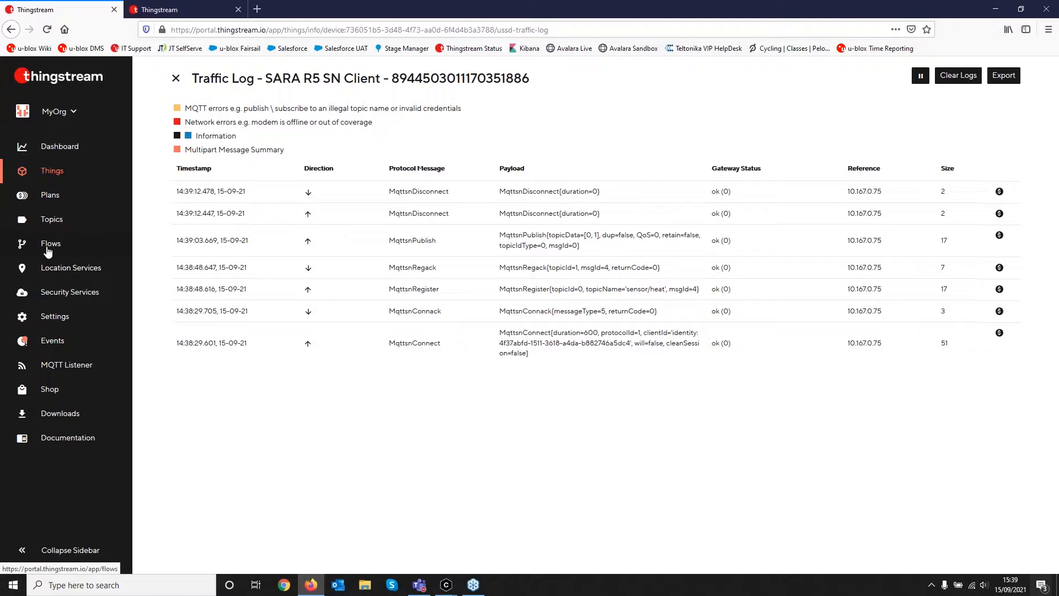
{"action": "left_click", "coordinate": [48, 248]}
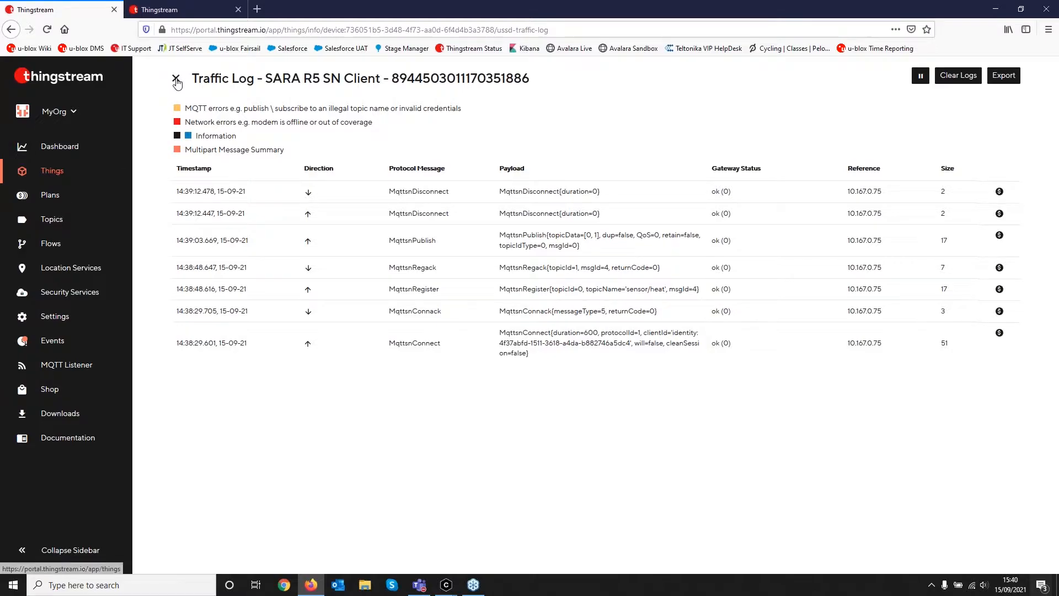
{"action": "left_click", "coordinate": [967, 81]}
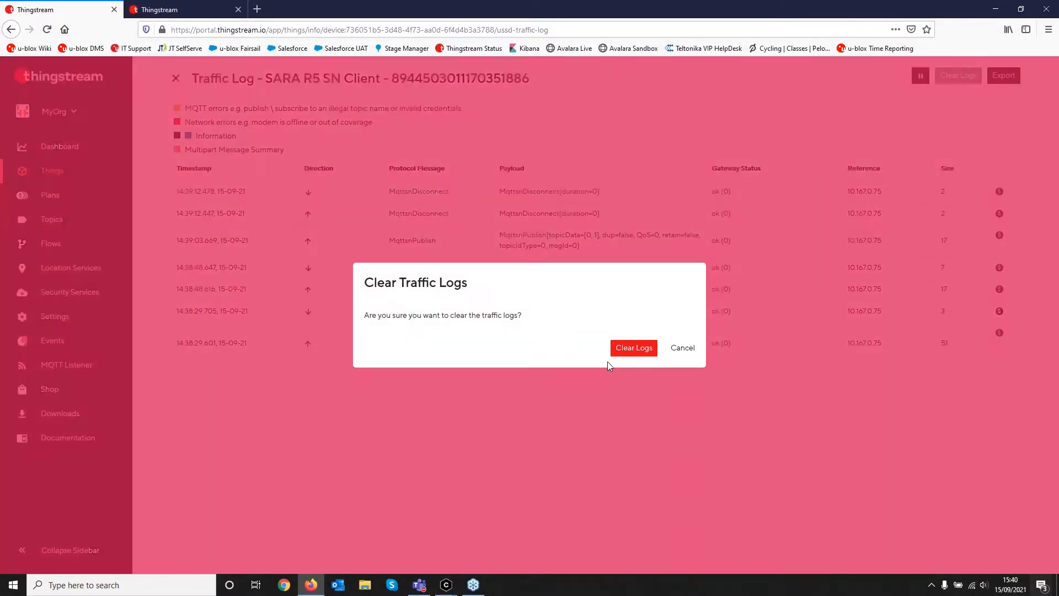
{"action": "left_click", "coordinate": [631, 347]}
{"action": "left_click", "coordinate": [176, 78]}
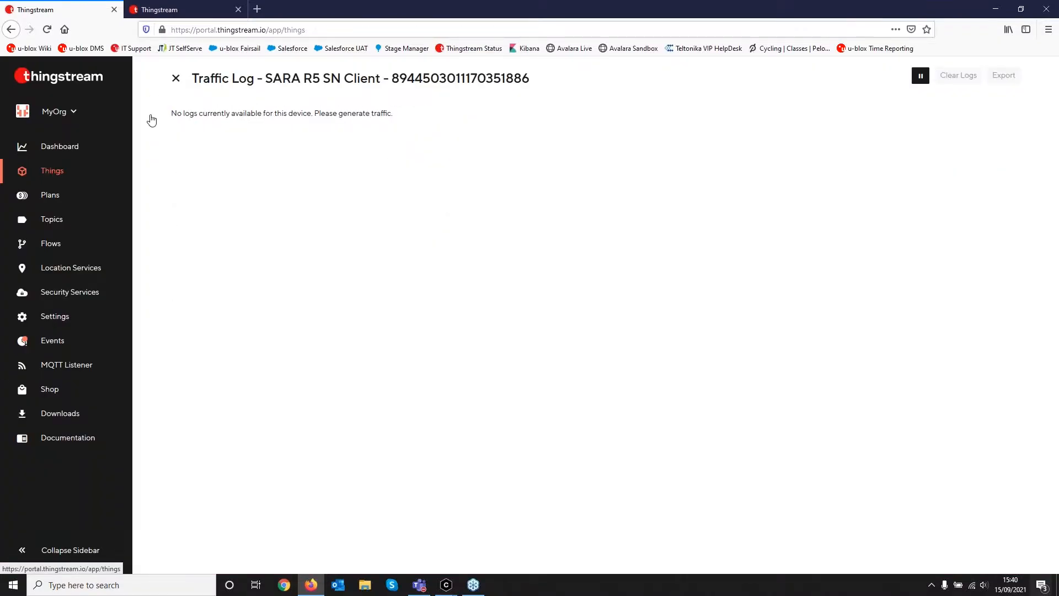
Create the MQTT alias 114 for the sensor/heat topic.
{"action": "left_click", "coordinate": [53, 221]}
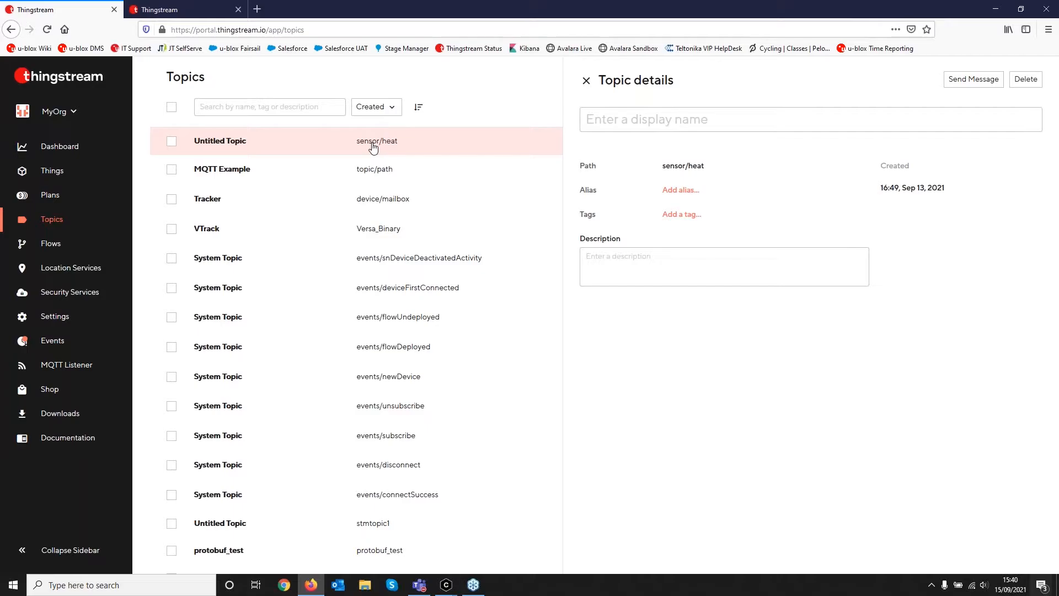
{"action": "left_click", "coordinate": [680, 189]}
{"action": "type", "text": "114"}
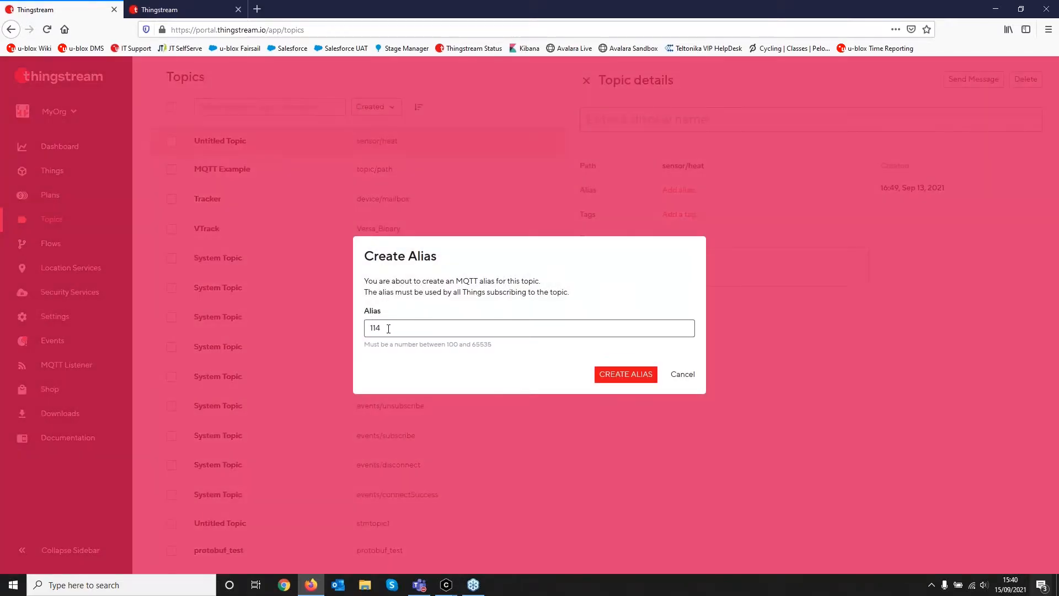
{"action": "left_click_drag", "start_coordinate": [383, 329], "coordinate": [344, 336]}
{"action": "left_click", "coordinate": [626, 375]}
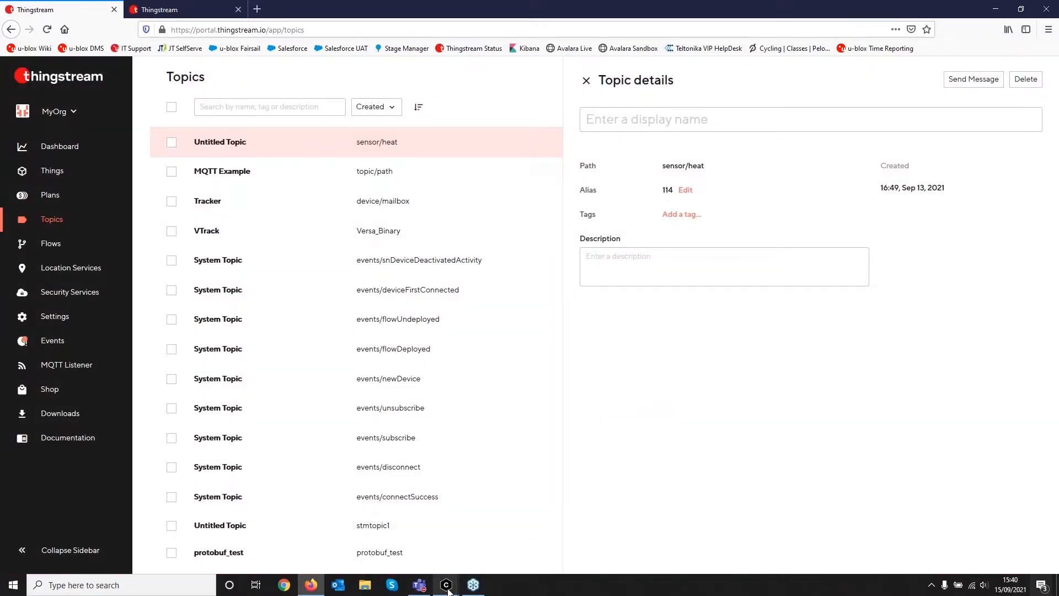
Switch to the m-center AT terminal and publish to the alias with AT+UMQTTSNC=4,3,0,0,1,"114","23 degrees".
{"action": "mouse_move", "coordinate": [447, 583]}
{"action": "left_click", "coordinate": [485, 532]}
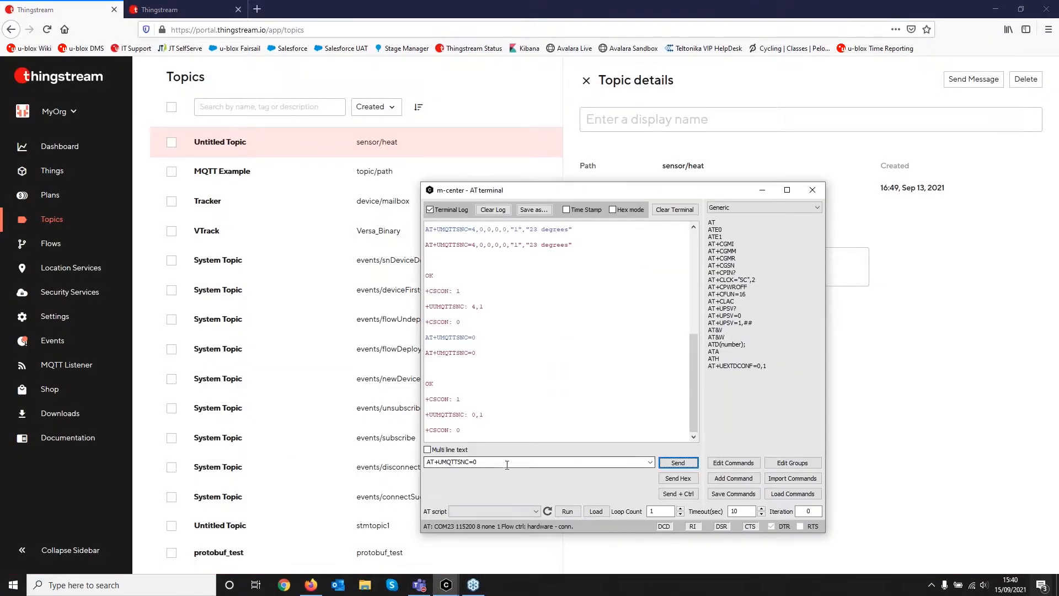
{"action": "left_click", "coordinate": [650, 465]}
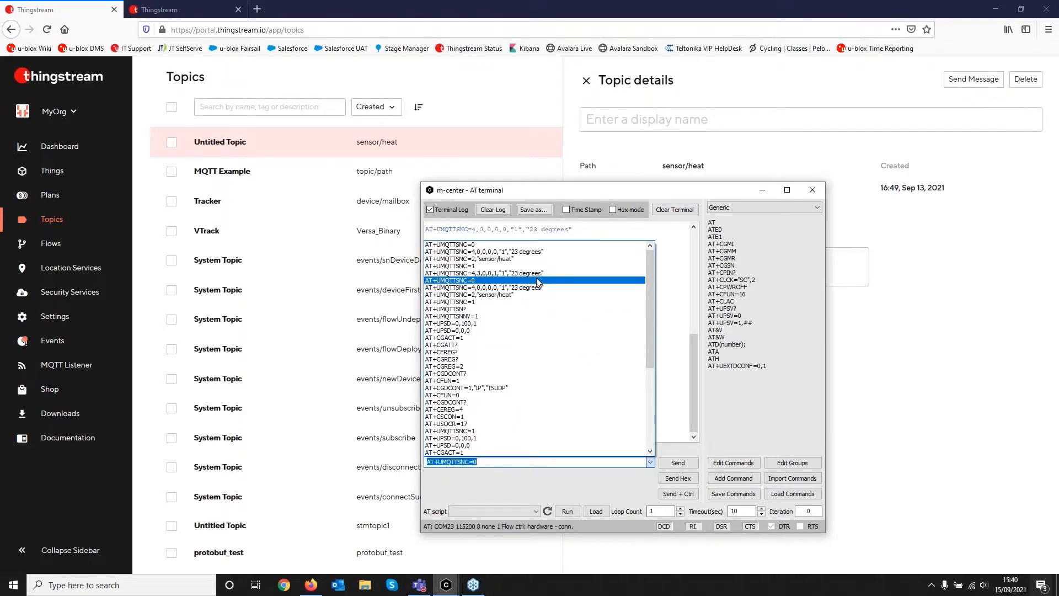
{"action": "left_click", "coordinate": [530, 274]}
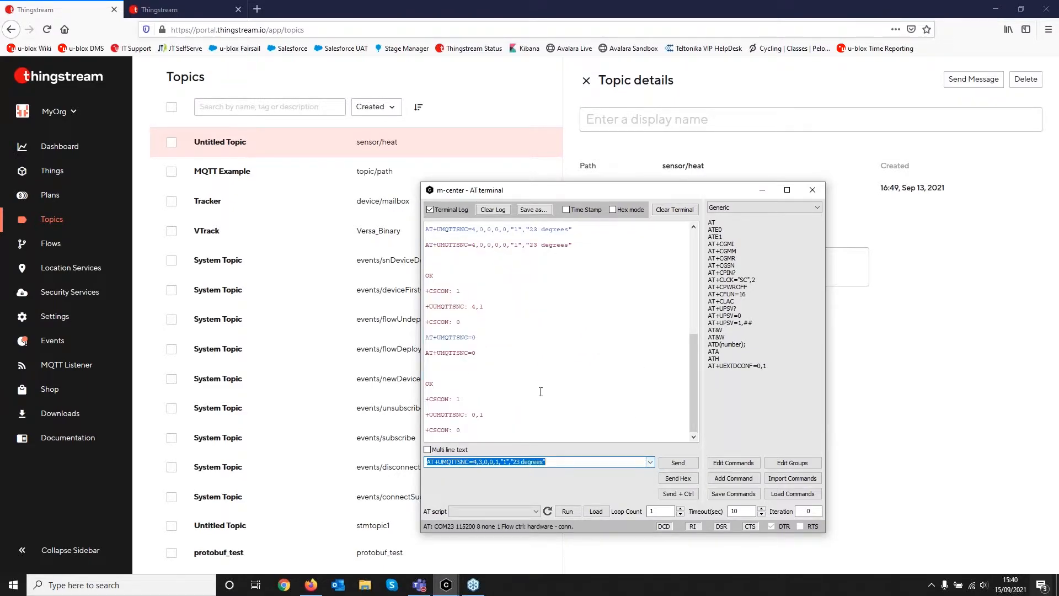
{"action": "left_click", "coordinate": [550, 465]}
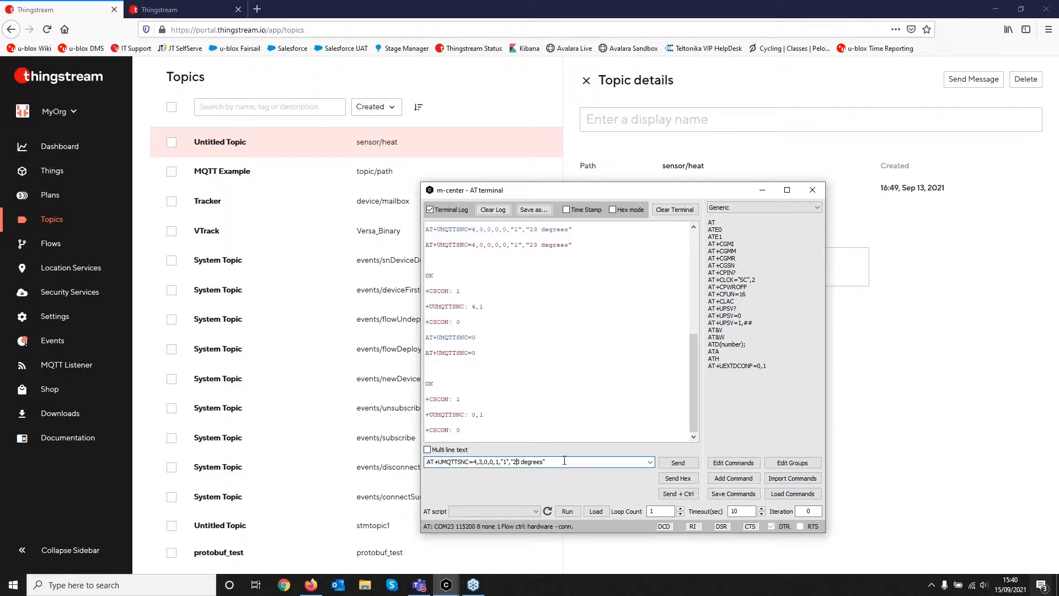
{"action": "type", "text": "14"}
{"action": "left_click_drag", "start_coordinate": [479, 462], "coordinate": [482, 463]}
{"action": "left_click", "coordinate": [679, 463]}
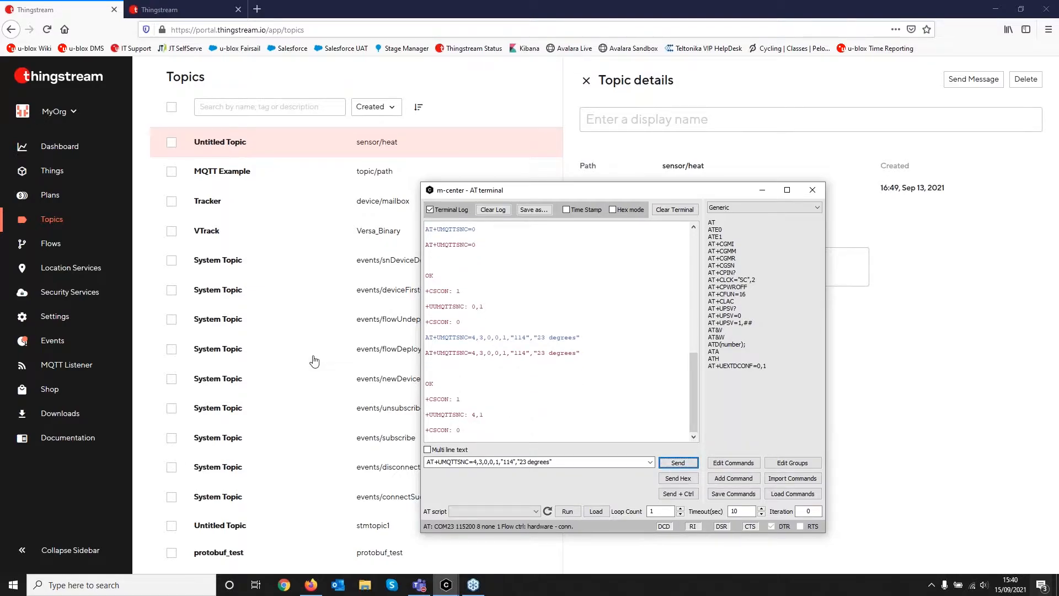
Examine the SARA R5 SN Client's traffic log in Thingstream and compare the publish entry with the command in the AT terminal.
{"action": "left_click", "coordinate": [49, 173]}
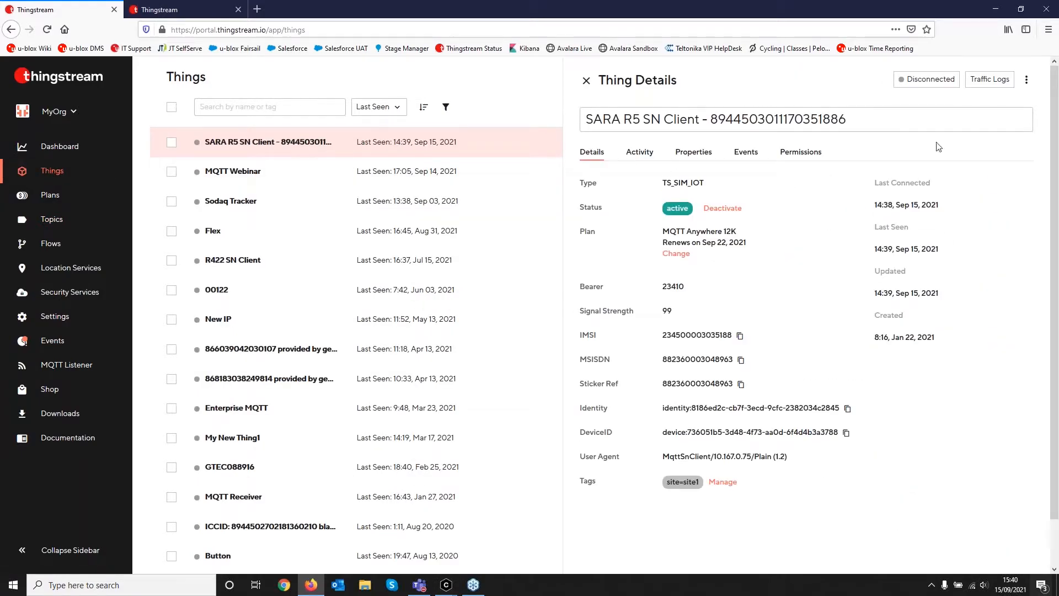
{"action": "left_click", "coordinate": [990, 80]}
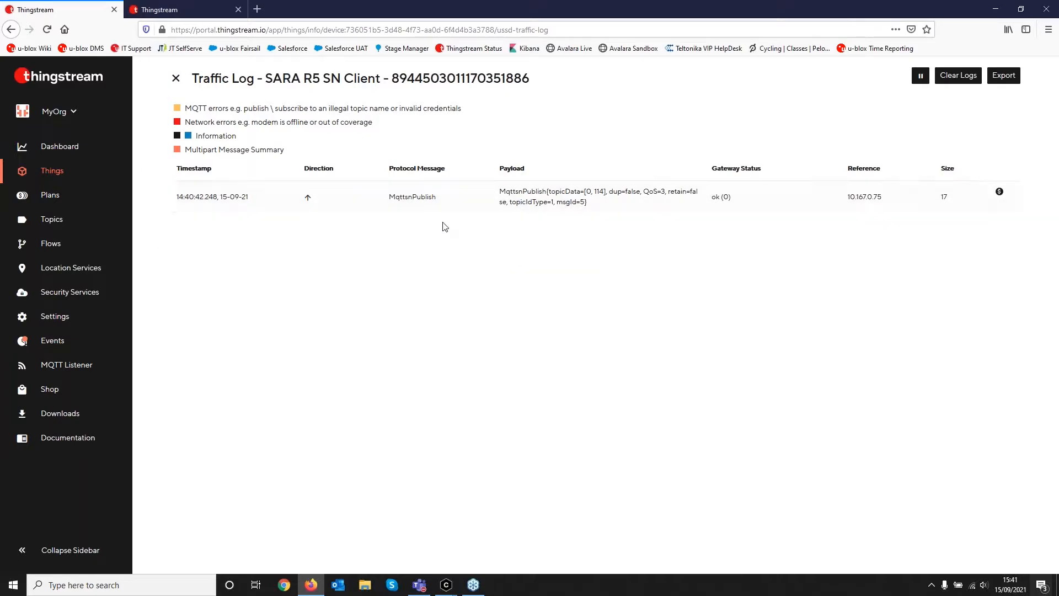
{"action": "key", "text": "alt+Tab"}
{"action": "left_click", "coordinate": [522, 463]}
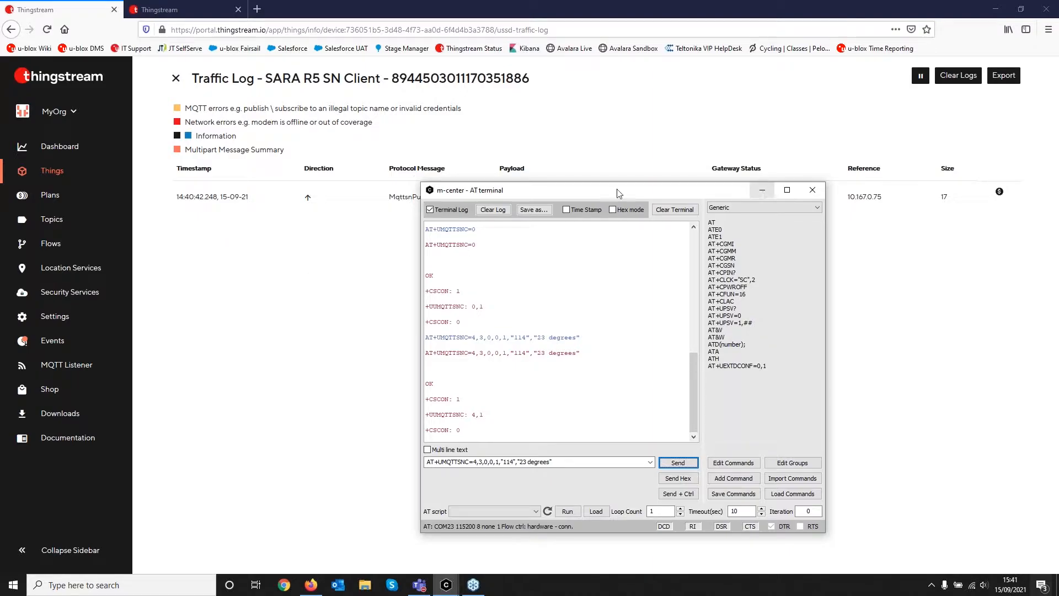
Open version 2 of the Flow Demo flow in the Thingstream flow editor.
{"action": "left_click", "coordinate": [176, 12]}
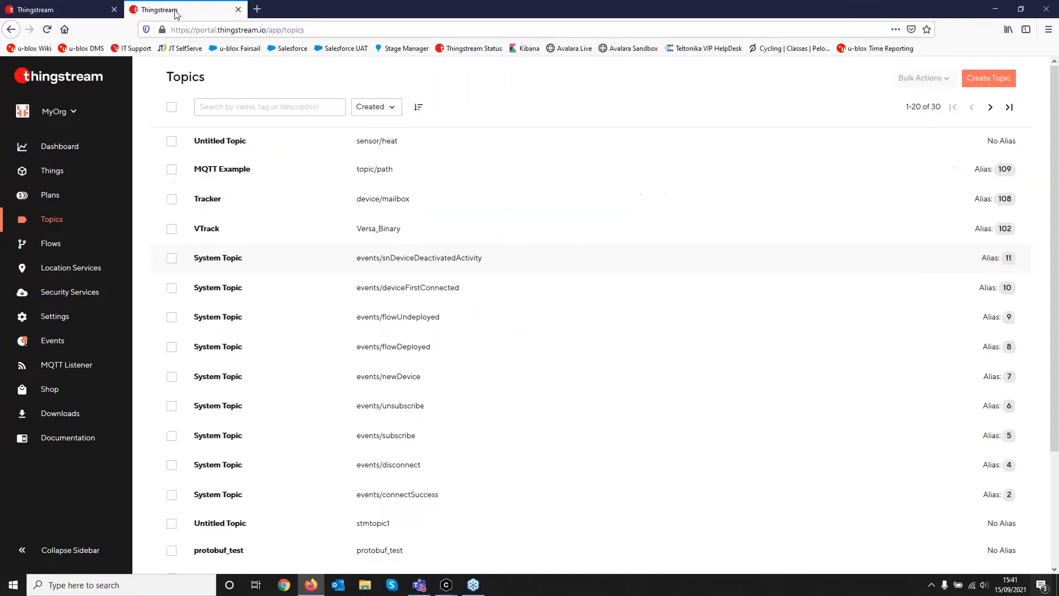
{"action": "left_click", "coordinate": [50, 245]}
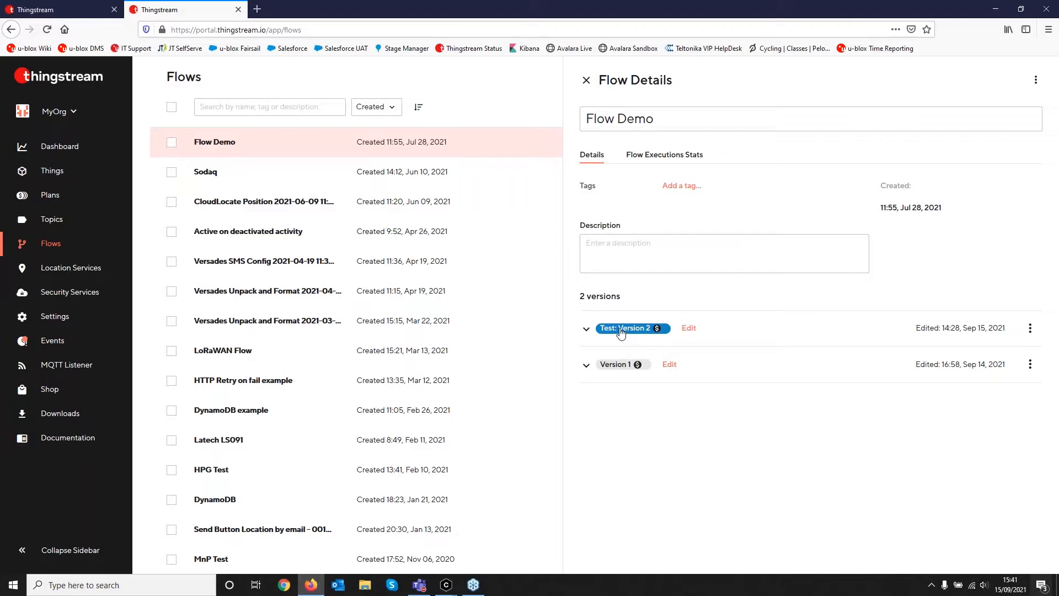
{"action": "left_click", "coordinate": [689, 329]}
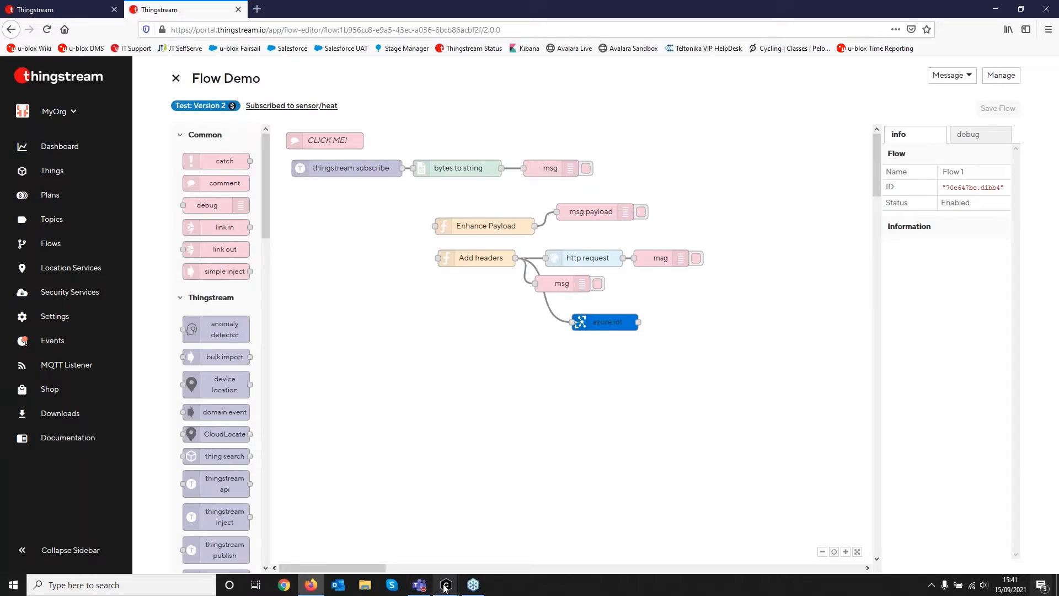
Resend the "23 degrees" publish command to alias 114 from the m-center AT terminal and minimize the terminal.
{"action": "mouse_move", "coordinate": [441, 586]}
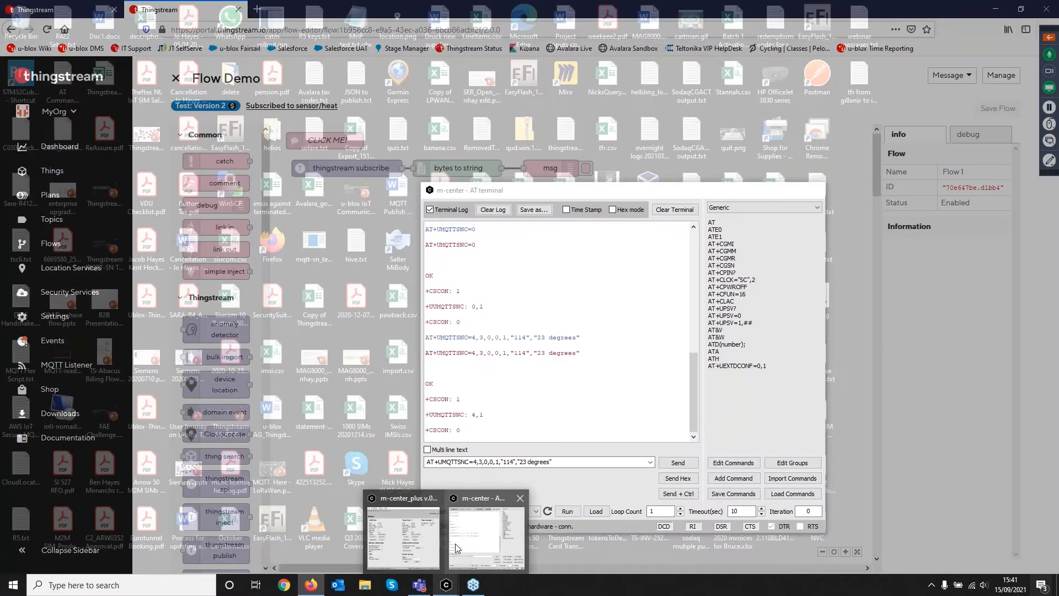
{"action": "left_click", "coordinate": [456, 544]}
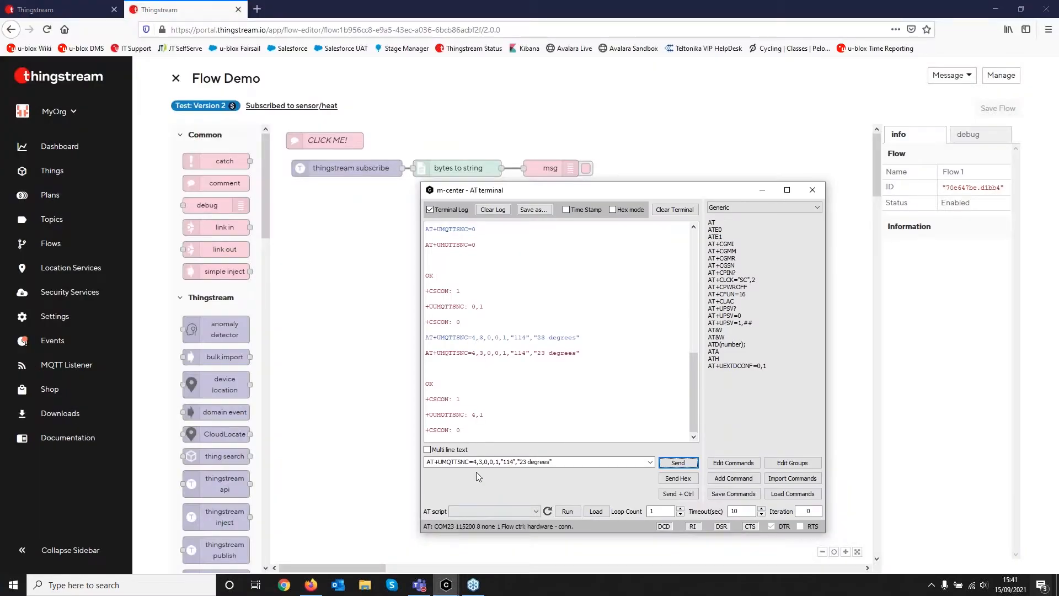
{"action": "left_click", "coordinate": [678, 463]}
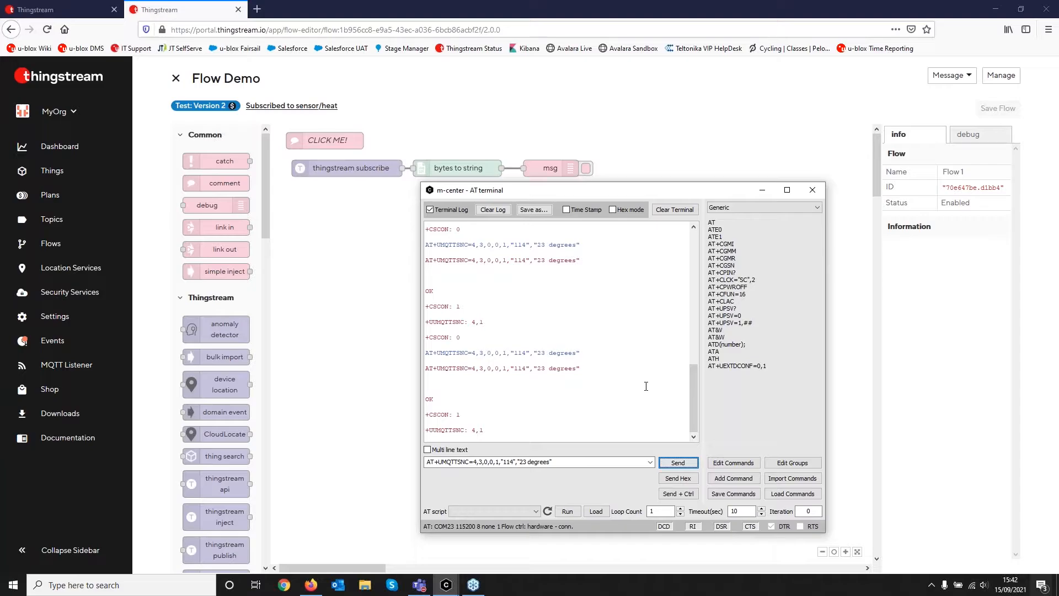
{"action": "left_click", "coordinate": [759, 193]}
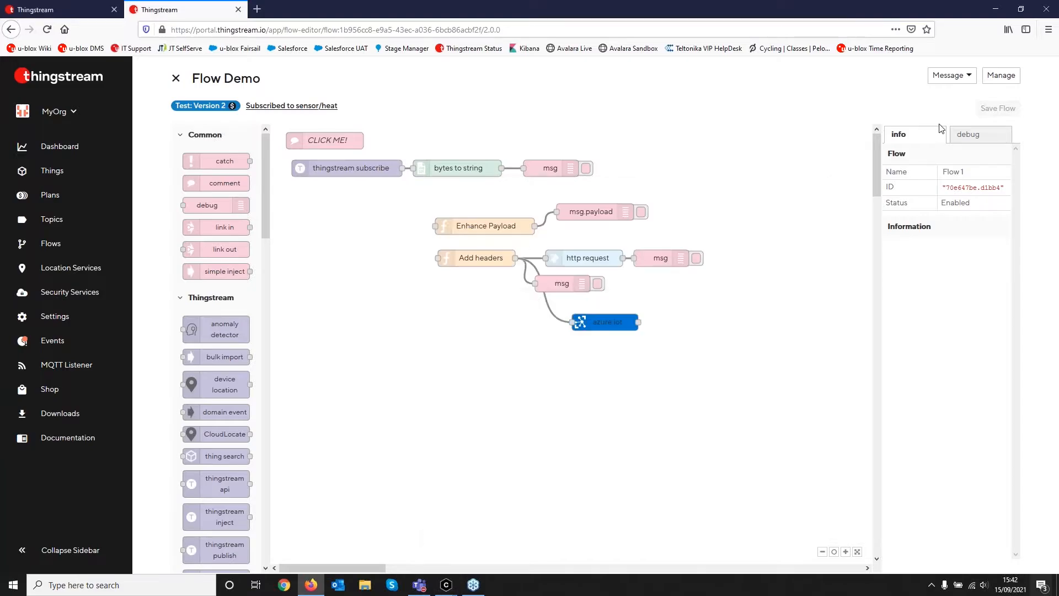
Inspect the received message object and its payload in the flow's debug output.
{"action": "left_click", "coordinate": [968, 135]}
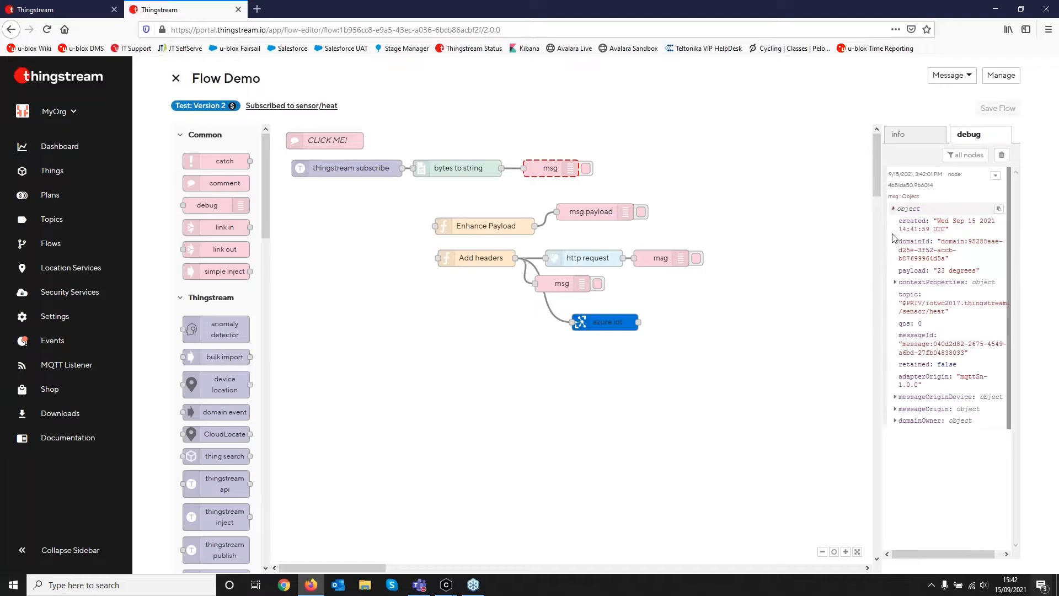
{"action": "left_click", "coordinate": [893, 209]}
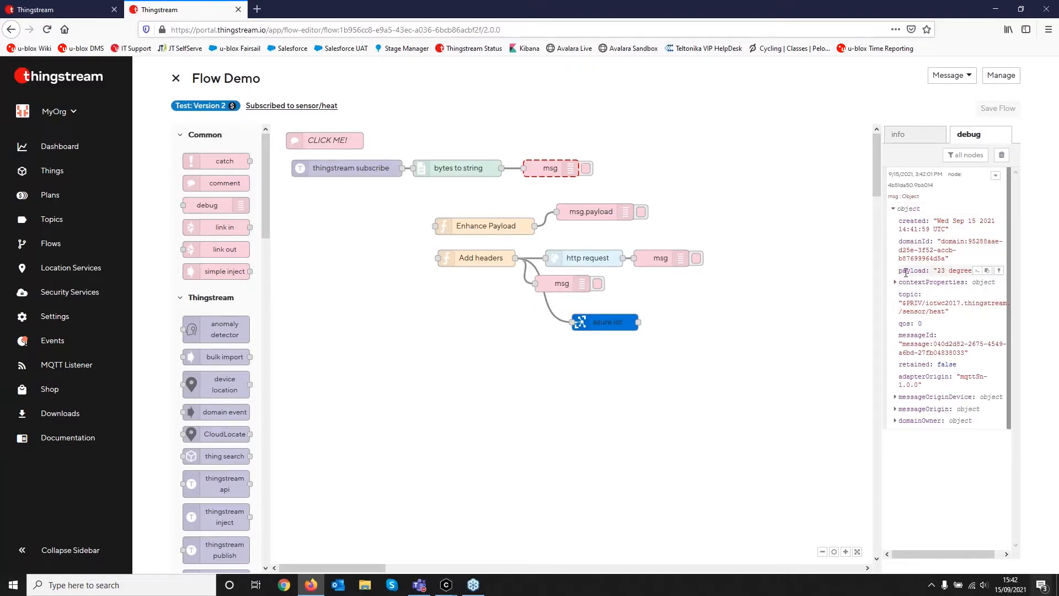
{"action": "left_click_drag", "start_coordinate": [906, 273], "coordinate": [972, 271]}
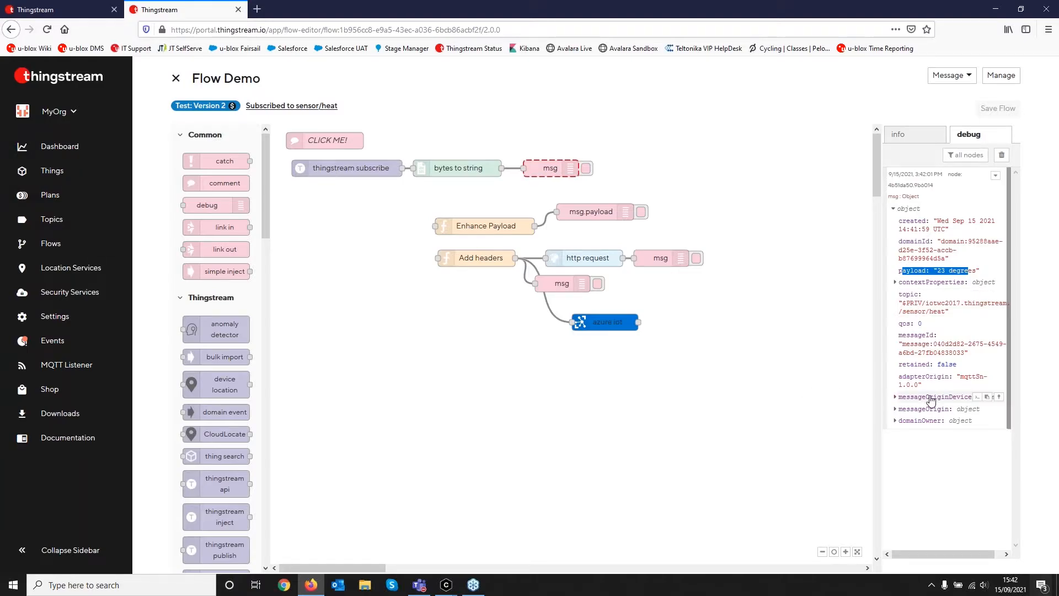
Expand the message's messageOriginDevice object in the debug output and examine the device's details.
{"action": "left_click", "coordinate": [894, 398]}
{"action": "scroll", "coordinate": [907, 431], "scroll_direction": "down", "scroll_amount": 5}
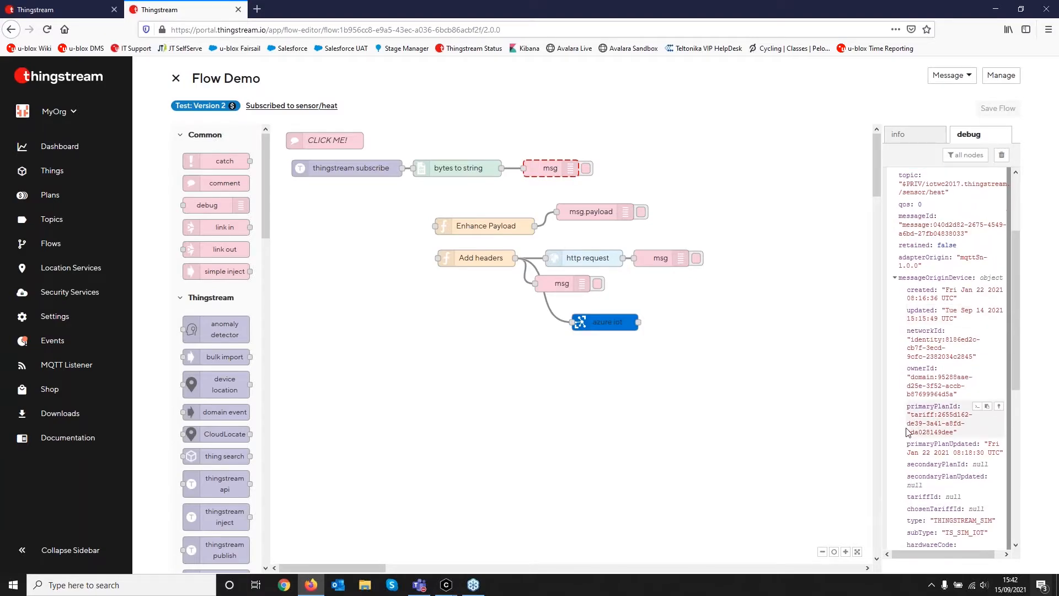
{"action": "scroll", "coordinate": [908, 431], "scroll_direction": "down", "scroll_amount": 3}
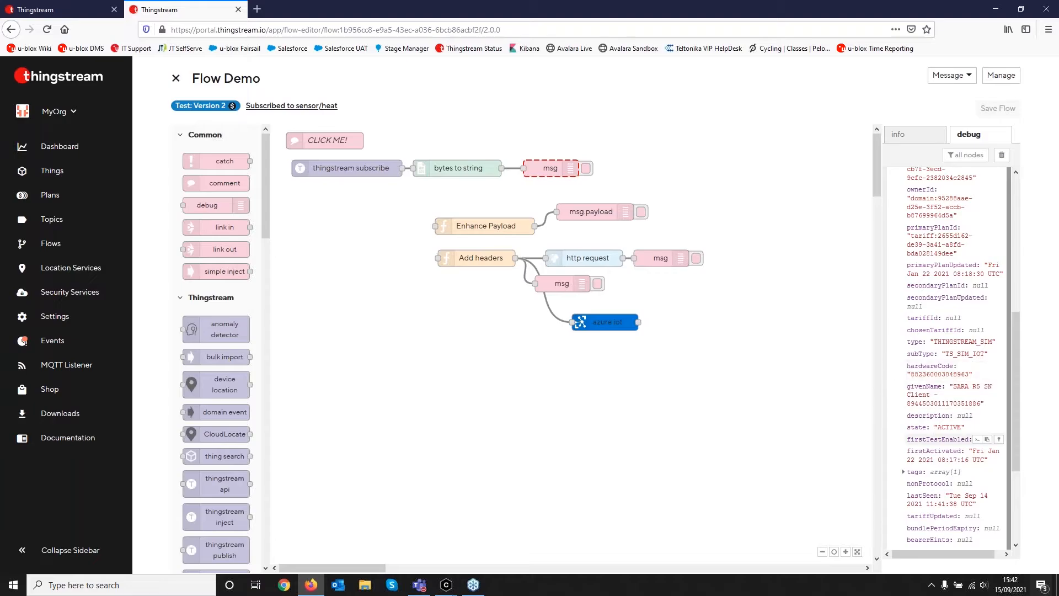
{"action": "scroll", "coordinate": [971, 342], "scroll_direction": "down", "scroll_amount": 4}
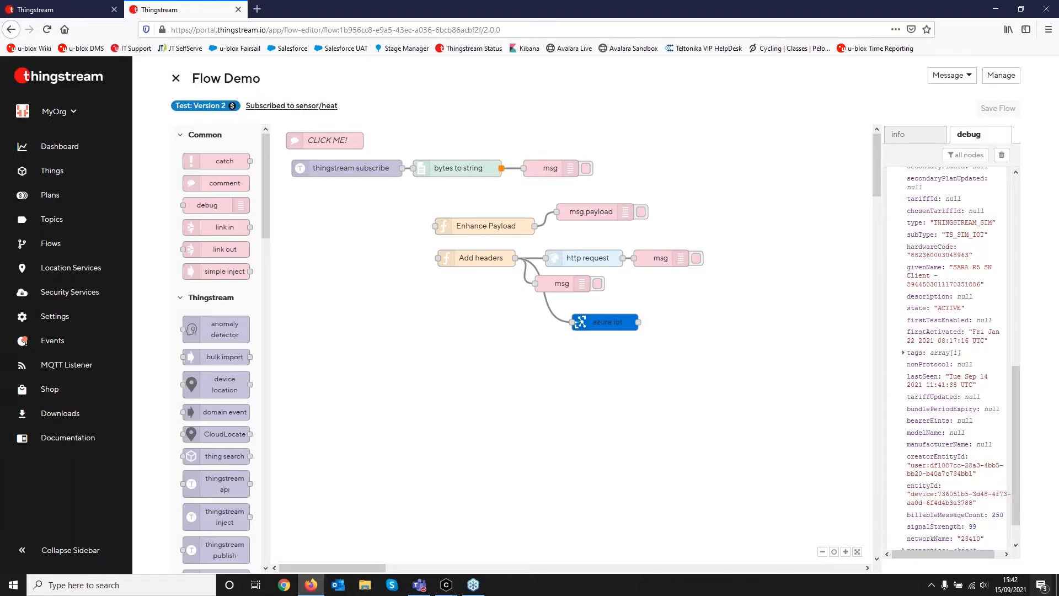
Review the Enhance Payload function's code, including its givenName and hardwareCode references, and close the node without changes.
{"action": "left_click", "coordinate": [485, 225]}
{"action": "scroll", "coordinate": [234, 274], "scroll_direction": "down", "scroll_amount": 15}
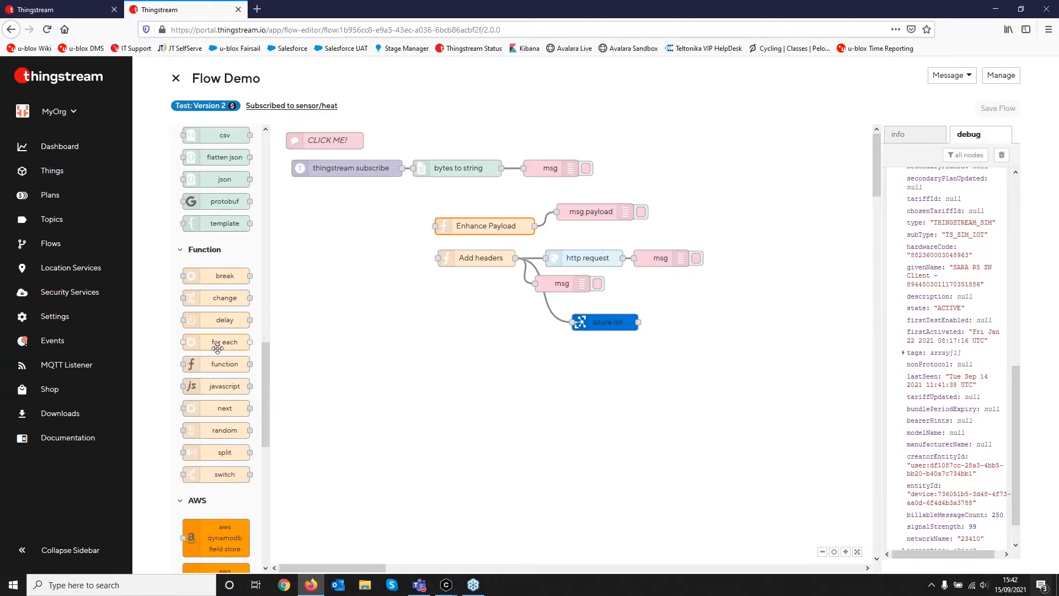
{"action": "double_click", "coordinate": [522, 227]}
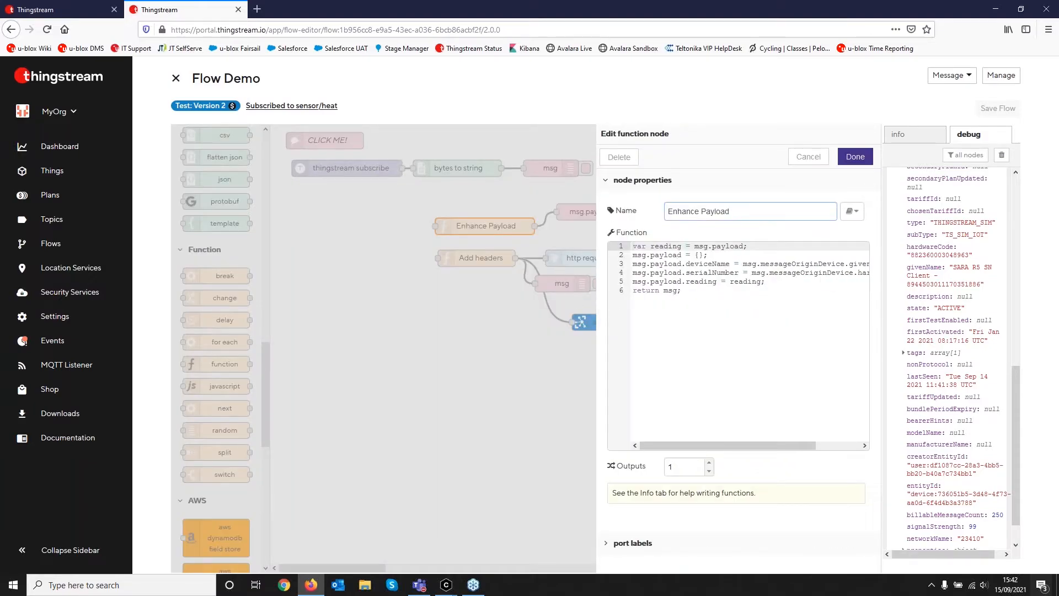
{"action": "left_click_drag", "start_coordinate": [605, 313], "coordinate": [463, 313]}
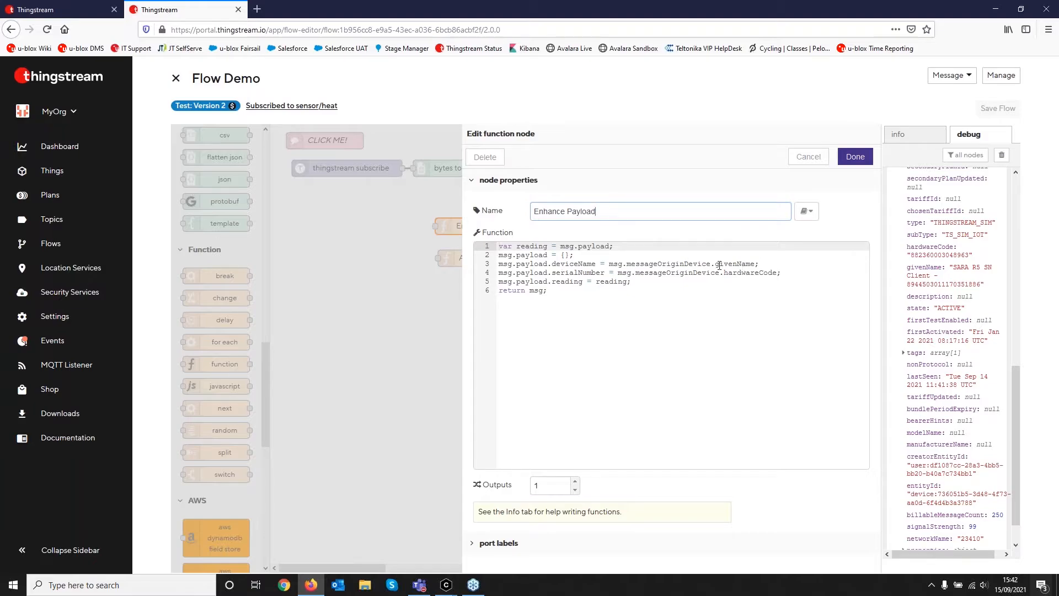
{"action": "left_click_drag", "start_coordinate": [716, 265], "coordinate": [772, 273]}
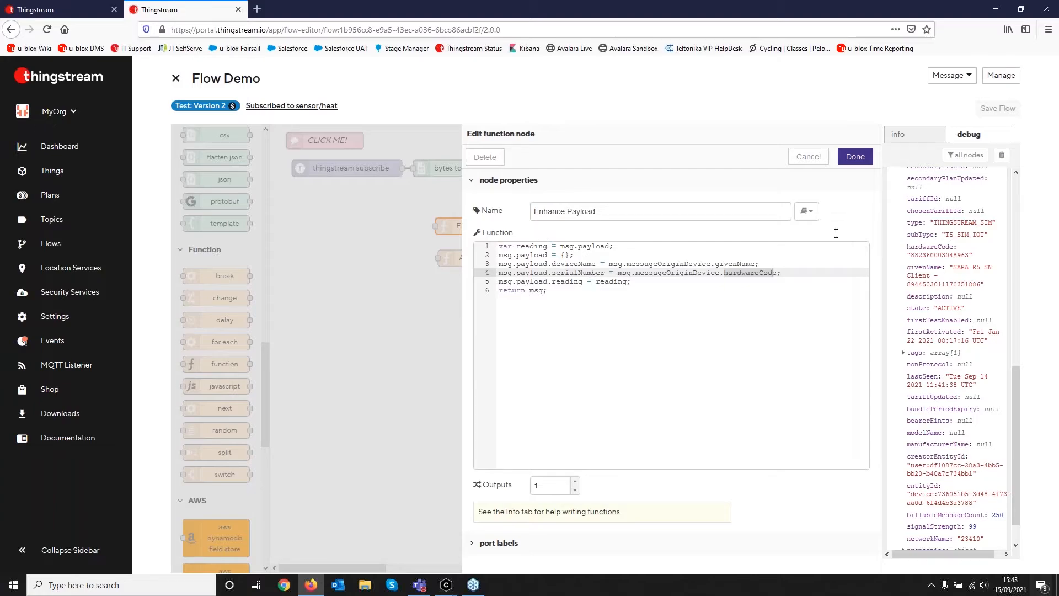
{"action": "left_click", "coordinate": [816, 159]}
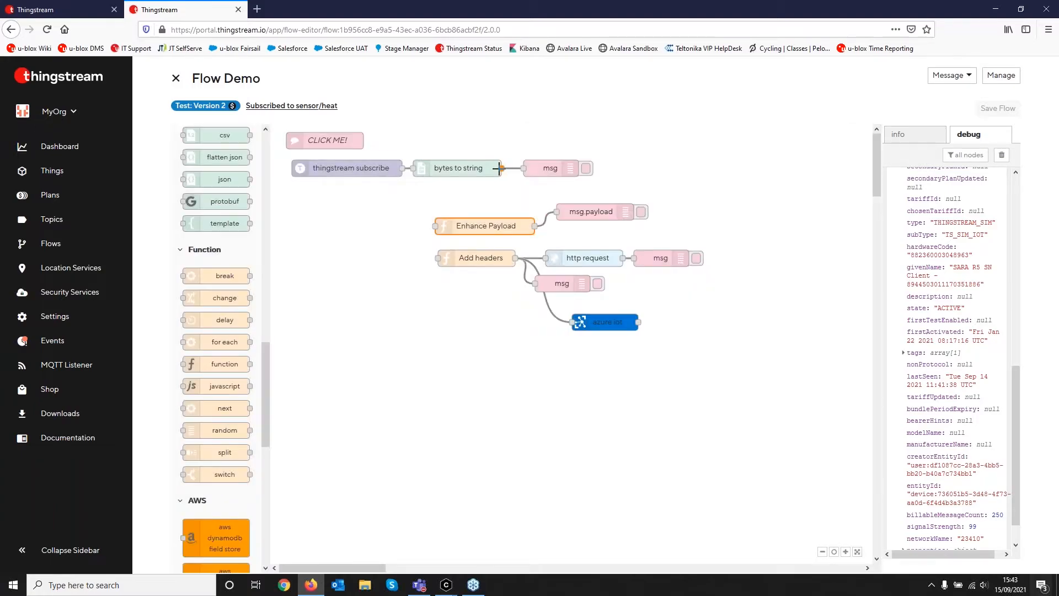
Wire the output of bytes to string into Enhance Payload and save the flow with the debug output cleared.
{"action": "left_click_drag", "start_coordinate": [501, 168], "coordinate": [434, 227]}
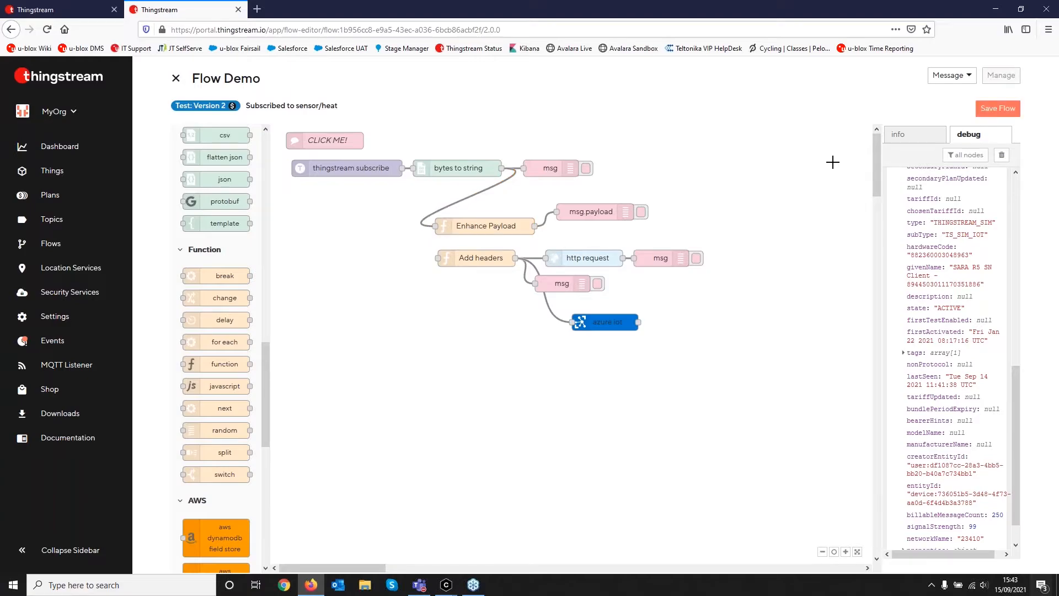
{"action": "left_click", "coordinate": [1002, 155]}
{"action": "left_click", "coordinate": [997, 108]}
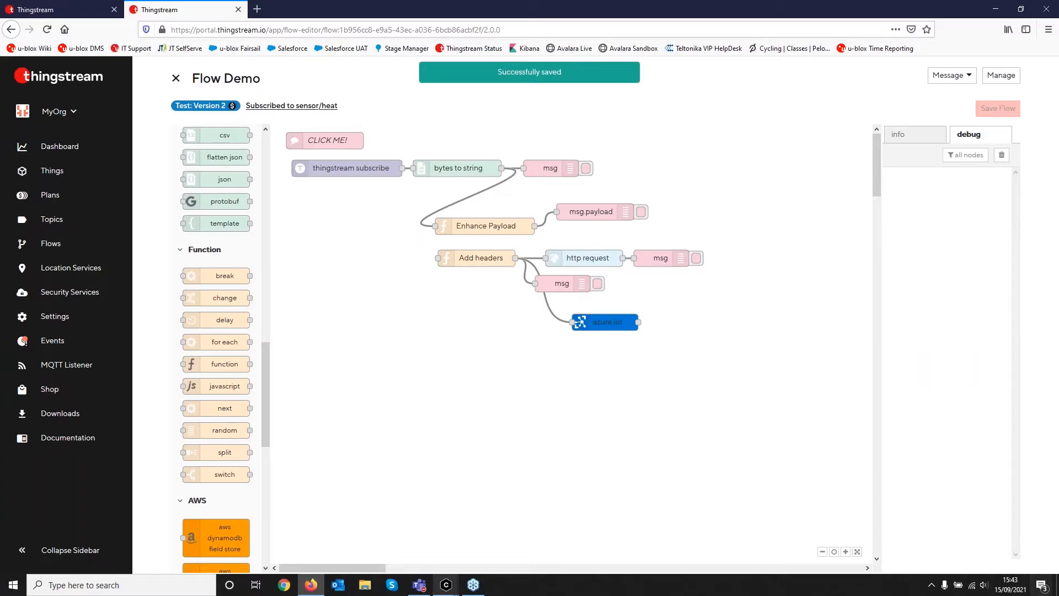
Resend the "23 degrees" publish command to alias 114 from the m-center AT terminal, leaving the terminal minimized.
{"action": "mouse_move", "coordinate": [445, 589]}
{"action": "left_click", "coordinate": [470, 534]}
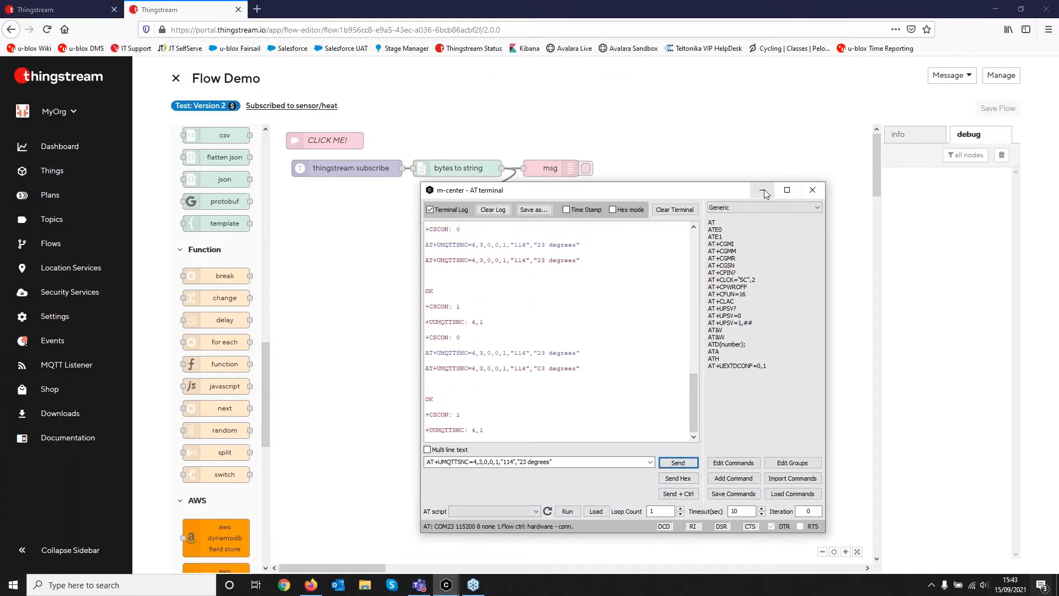
{"action": "left_click", "coordinate": [762, 190]}
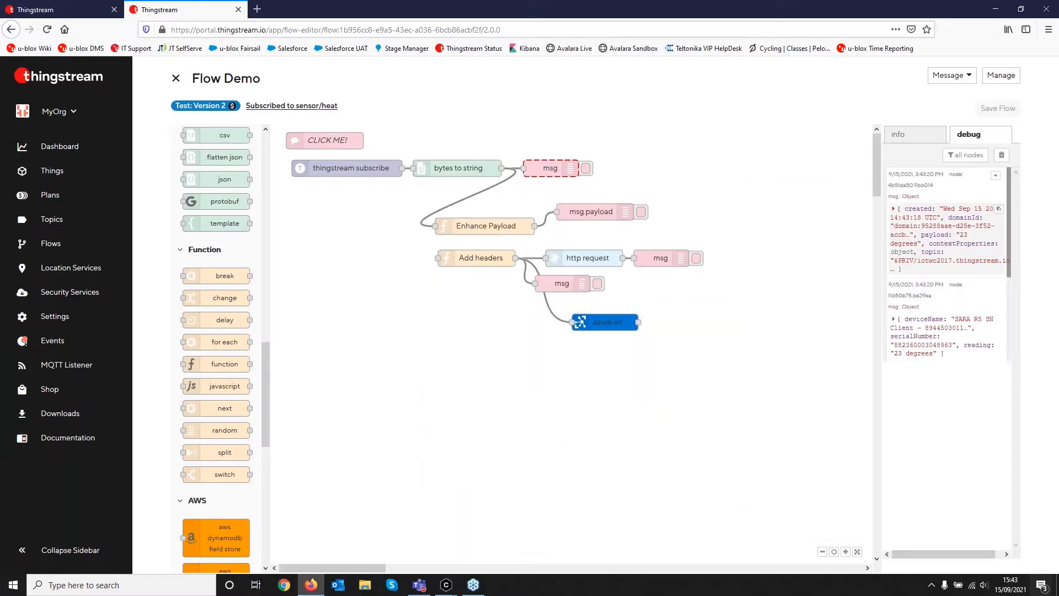
Compare the original message object with the enhanced payload object in the debug output.
{"action": "left_click", "coordinate": [895, 211]}
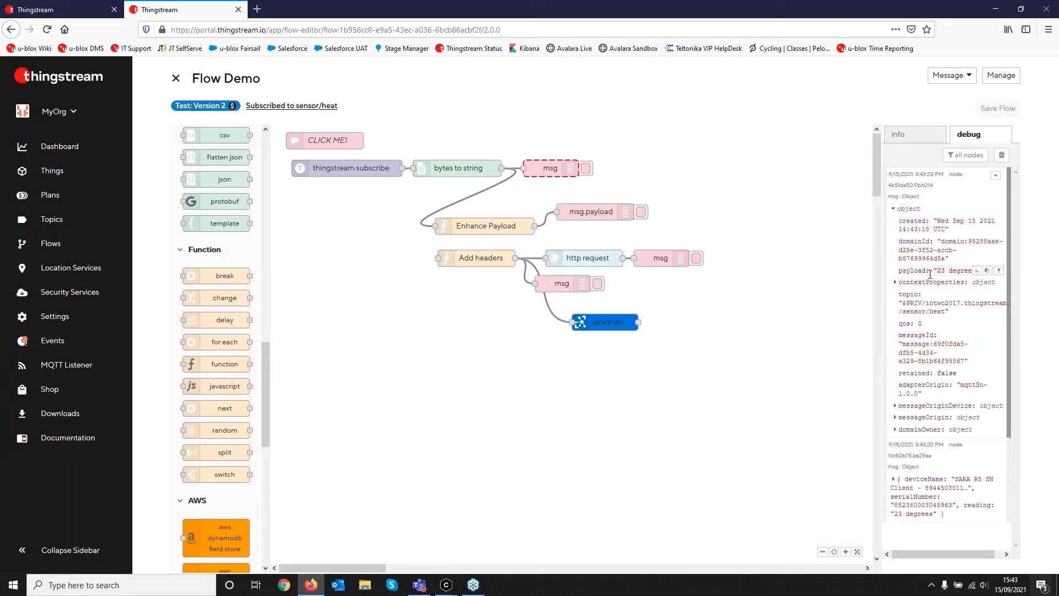
{"action": "left_click", "coordinate": [894, 209]}
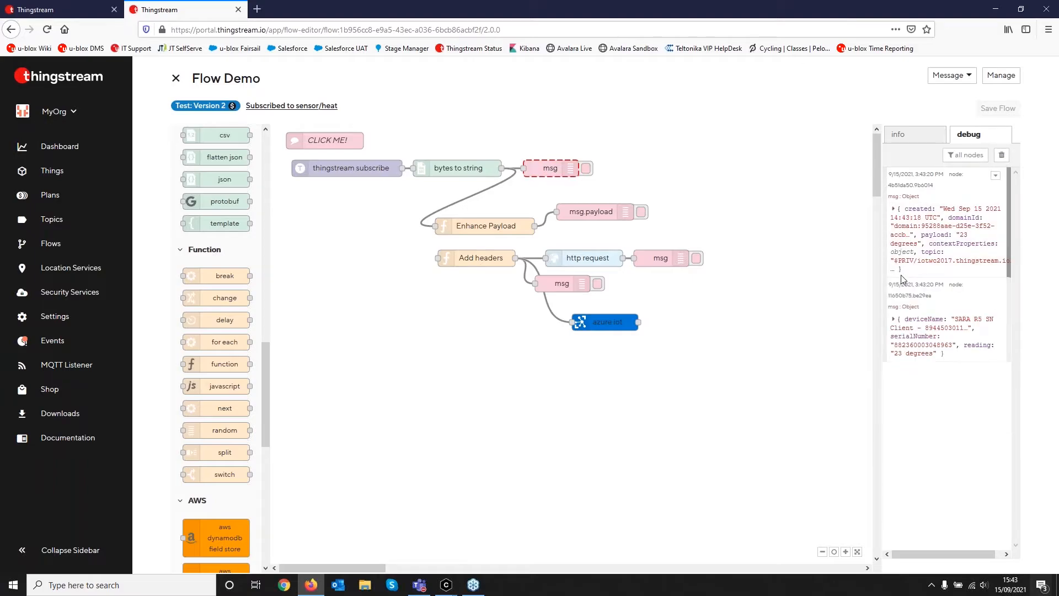
{"action": "left_click", "coordinate": [894, 320]}
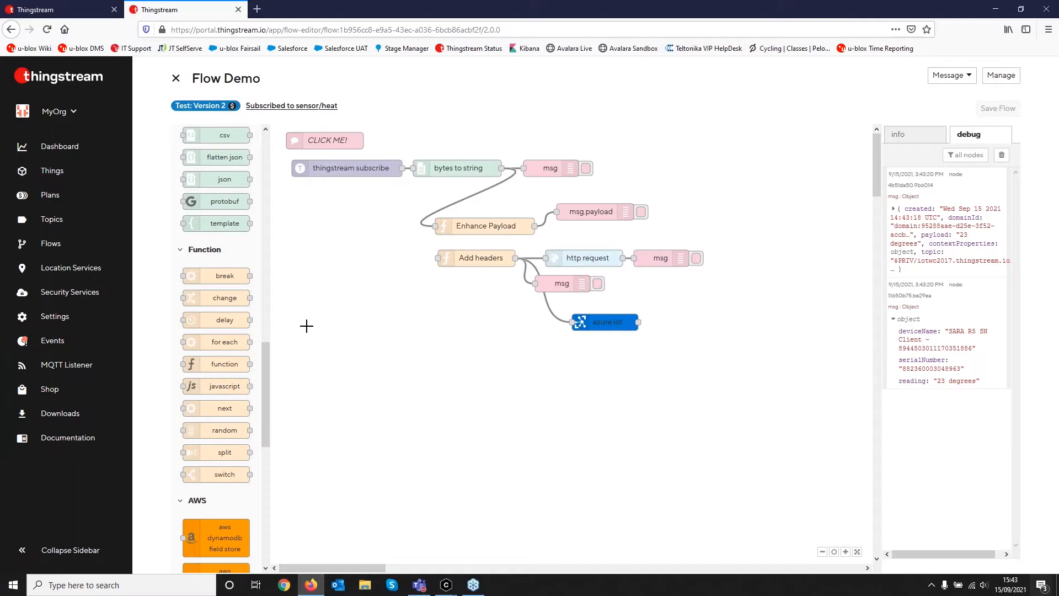
Look through the palette's AWS, Azure IoT and IBM Watson nodes and delete the wire from Add headers to azure iot.
{"action": "scroll", "coordinate": [218, 364], "scroll_direction": "down", "scroll_amount": 5}
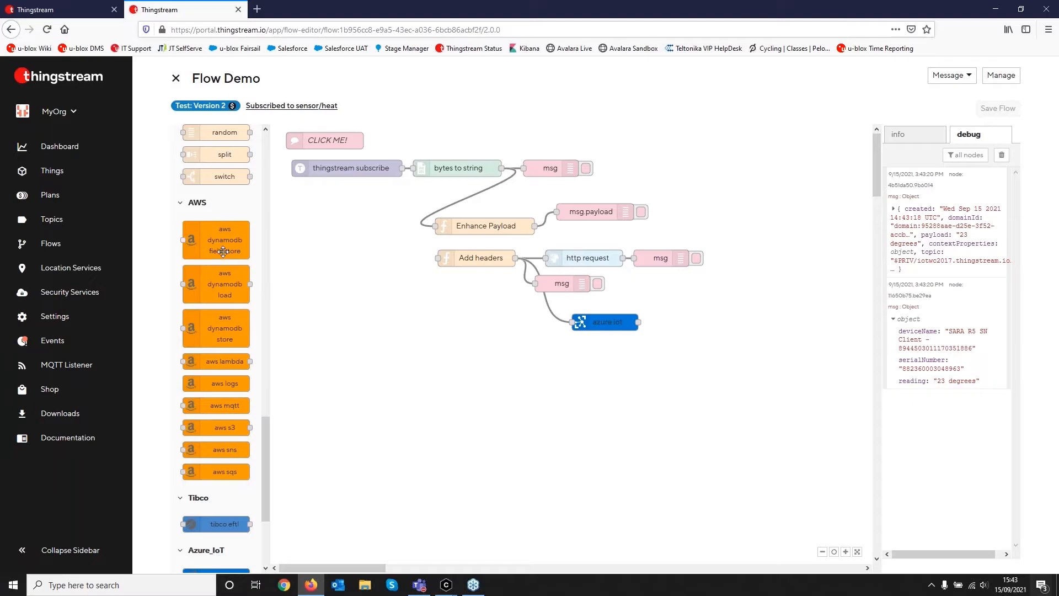
{"action": "mouse_move", "coordinate": [221, 248]}
{"action": "mouse_move", "coordinate": [212, 280]}
{"action": "mouse_move", "coordinate": [222, 429]}
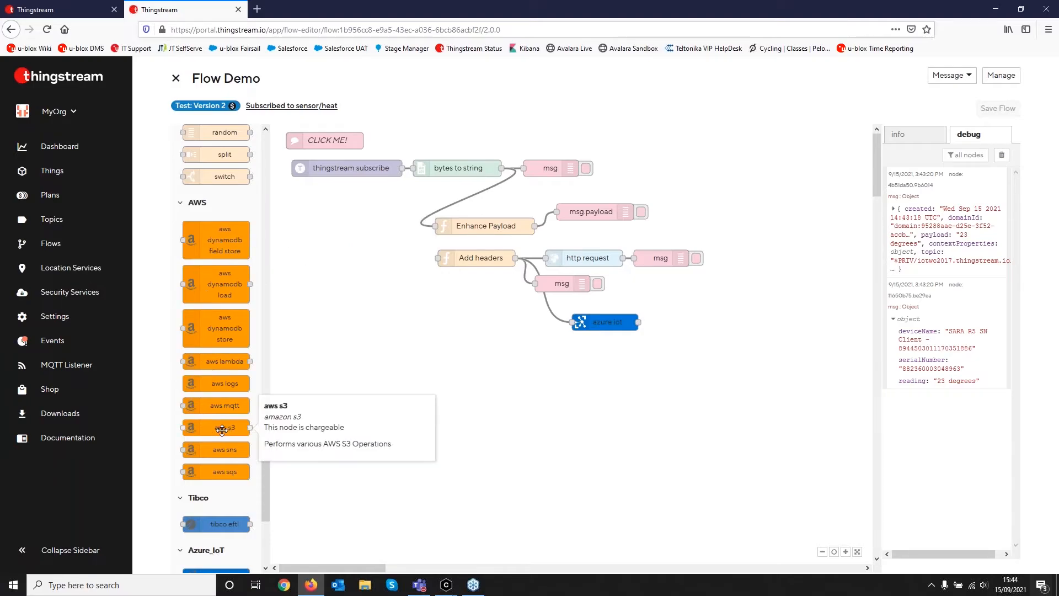
{"action": "scroll", "coordinate": [222, 430], "scroll_direction": "down", "scroll_amount": 3}
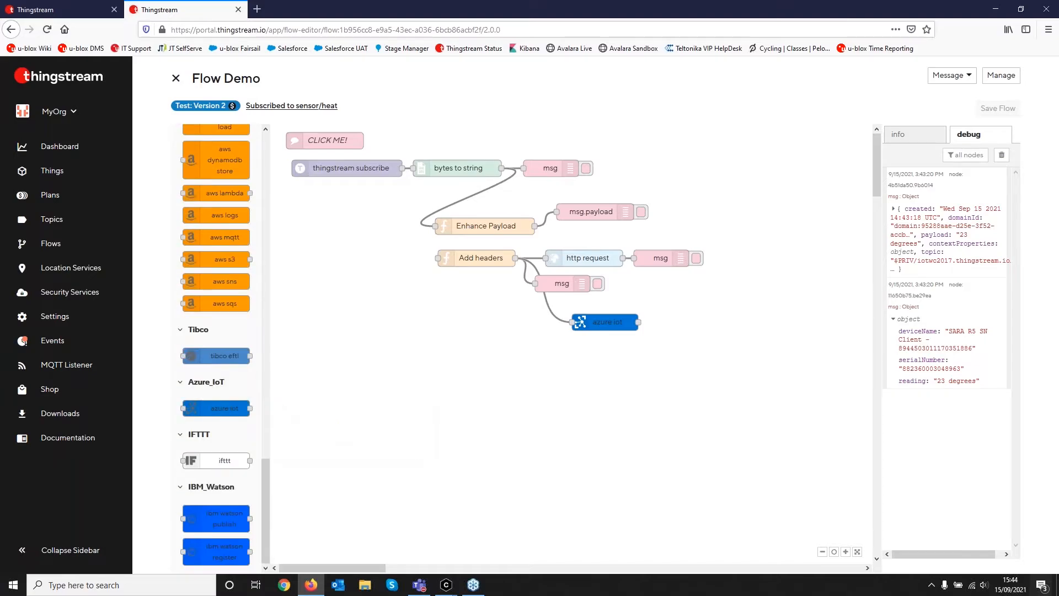
{"action": "mouse_move", "coordinate": [212, 409]}
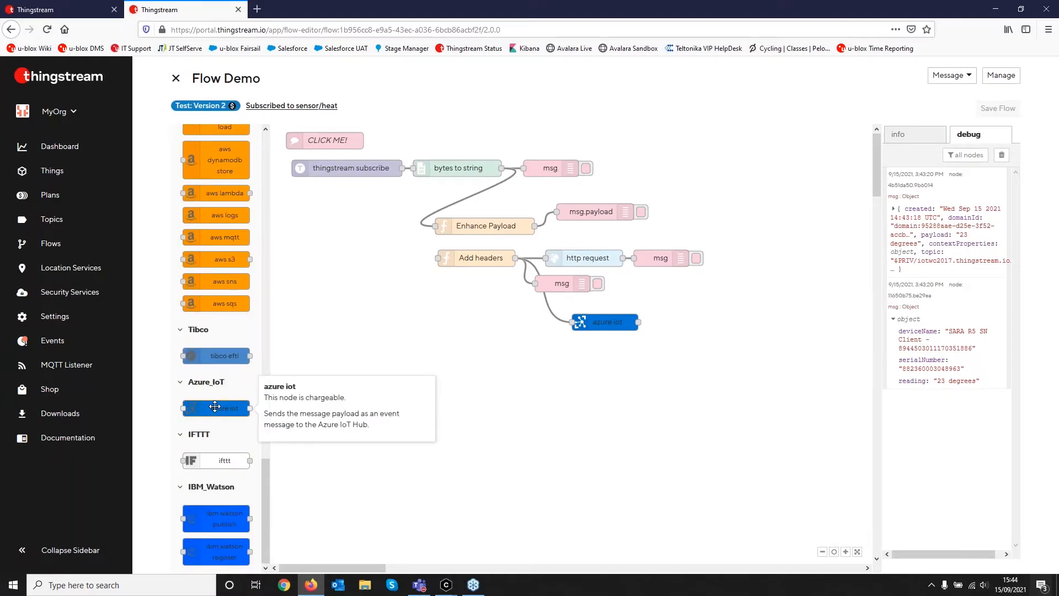
{"action": "mouse_move", "coordinate": [210, 516]}
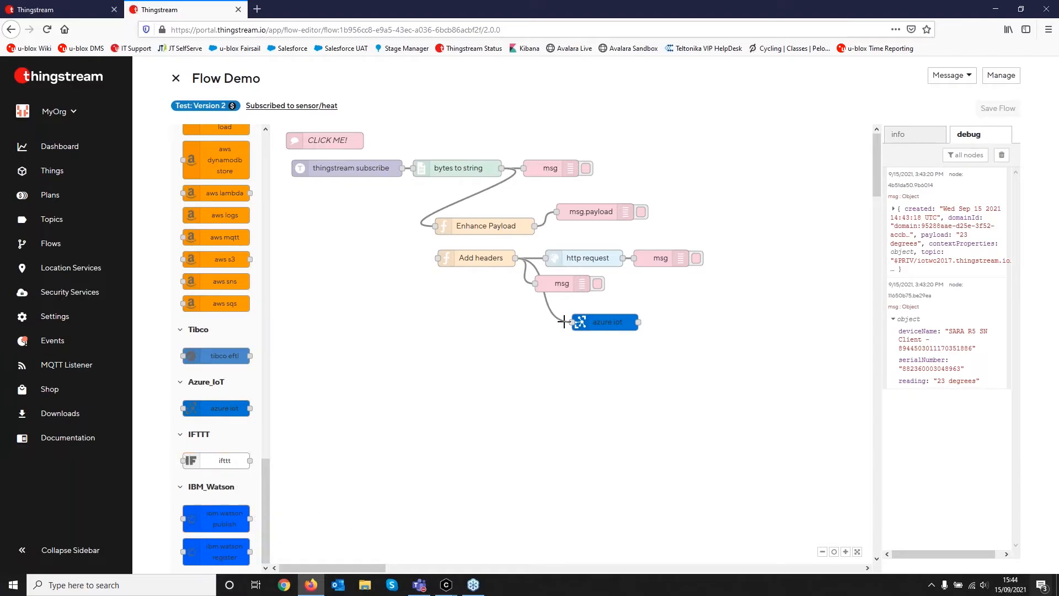
{"action": "key", "text": "Delete"}
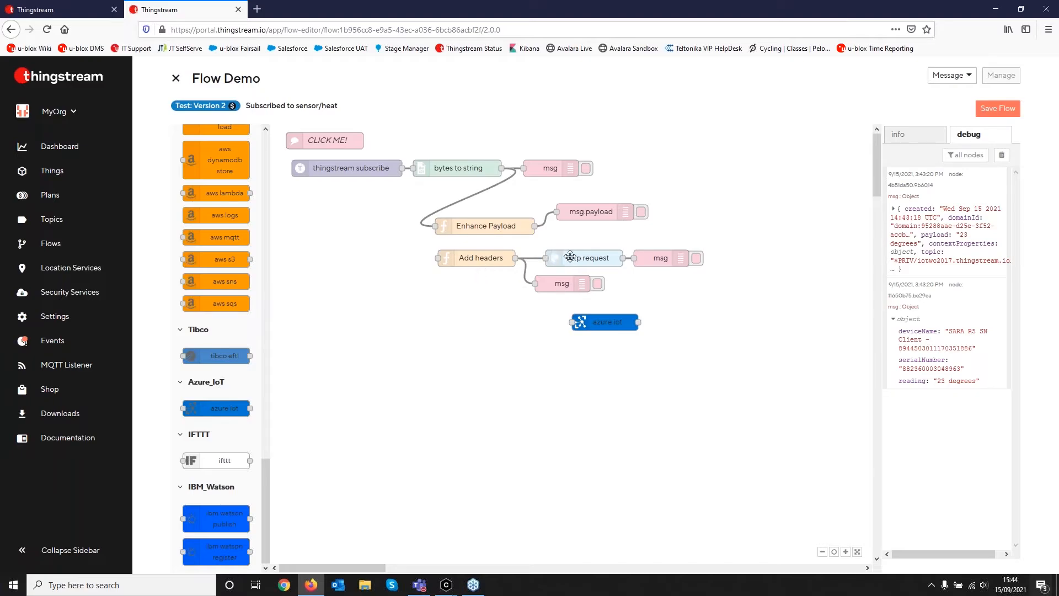
Review the Add headers function's code and the Password property it reads from the SARA R5 SN Client thing, leaving both unchanged.
{"action": "double_click", "coordinate": [488, 258]}
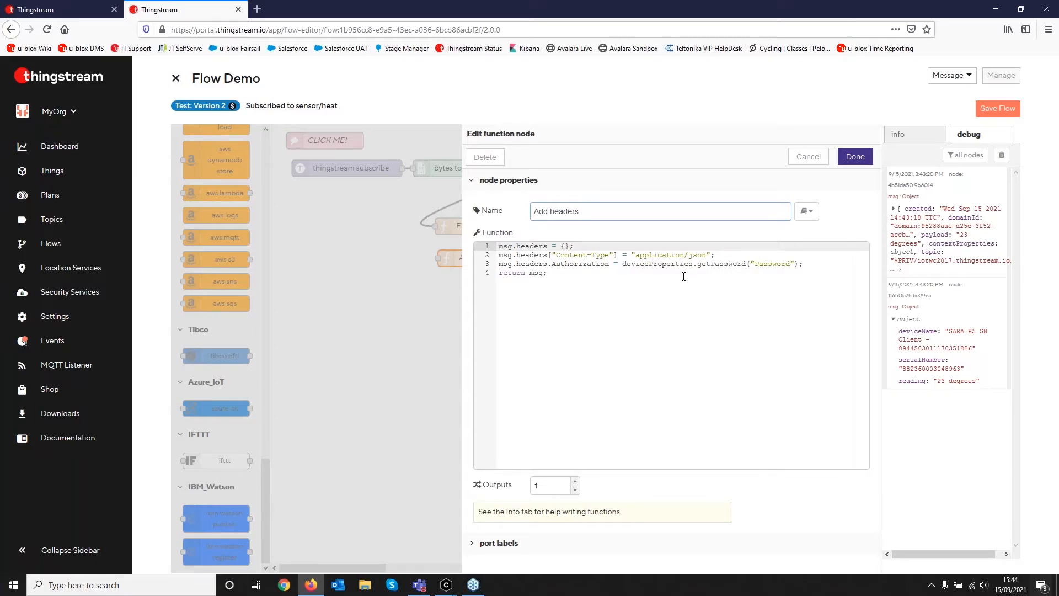
{"action": "left_click", "coordinate": [40, 10]}
{"action": "left_click", "coordinate": [176, 78]}
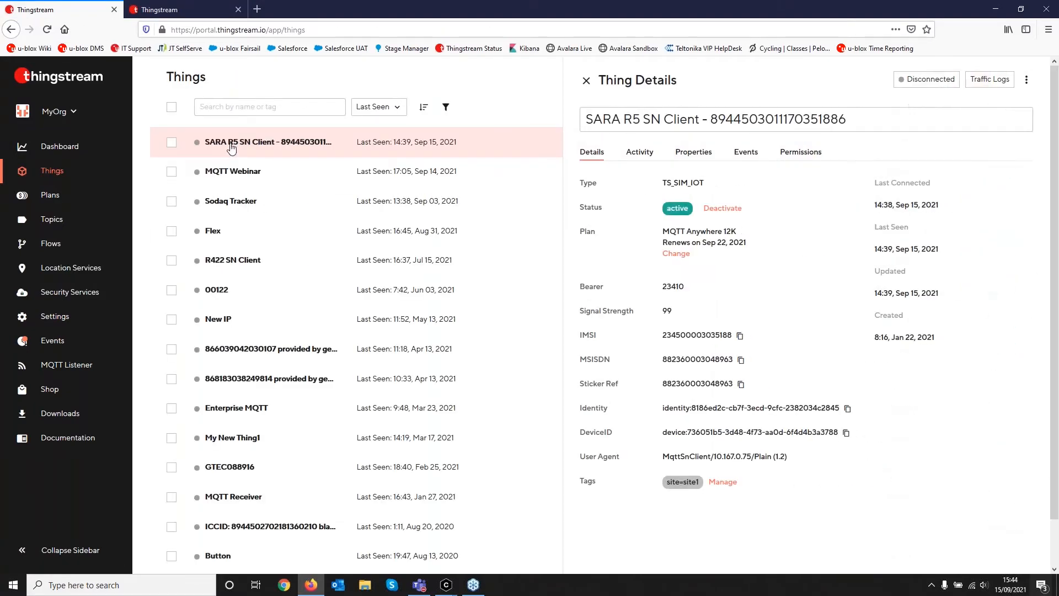
{"action": "left_click", "coordinate": [694, 156]}
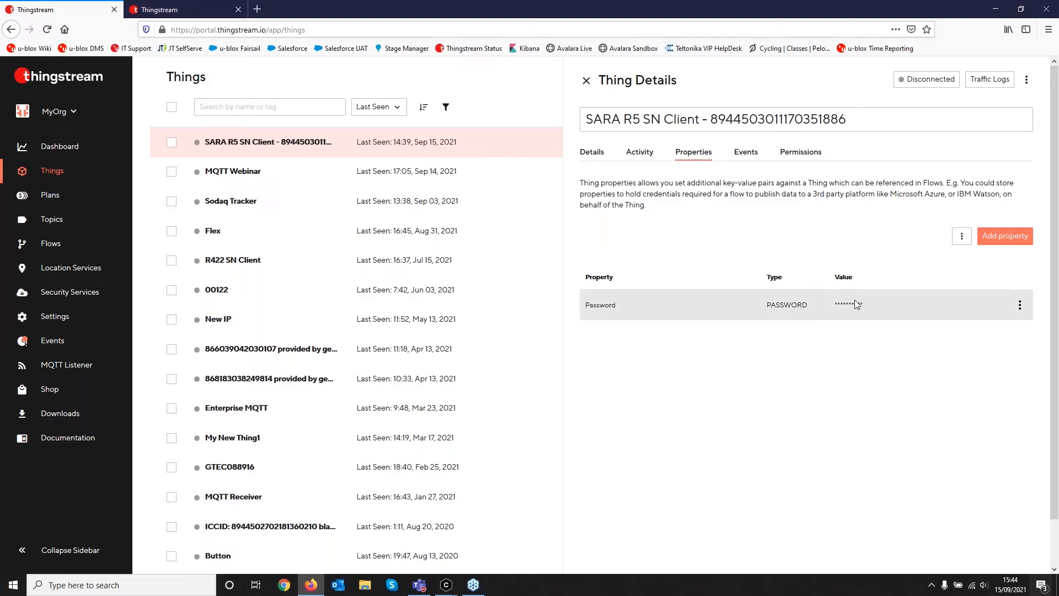
{"action": "left_click", "coordinate": [166, 9]}
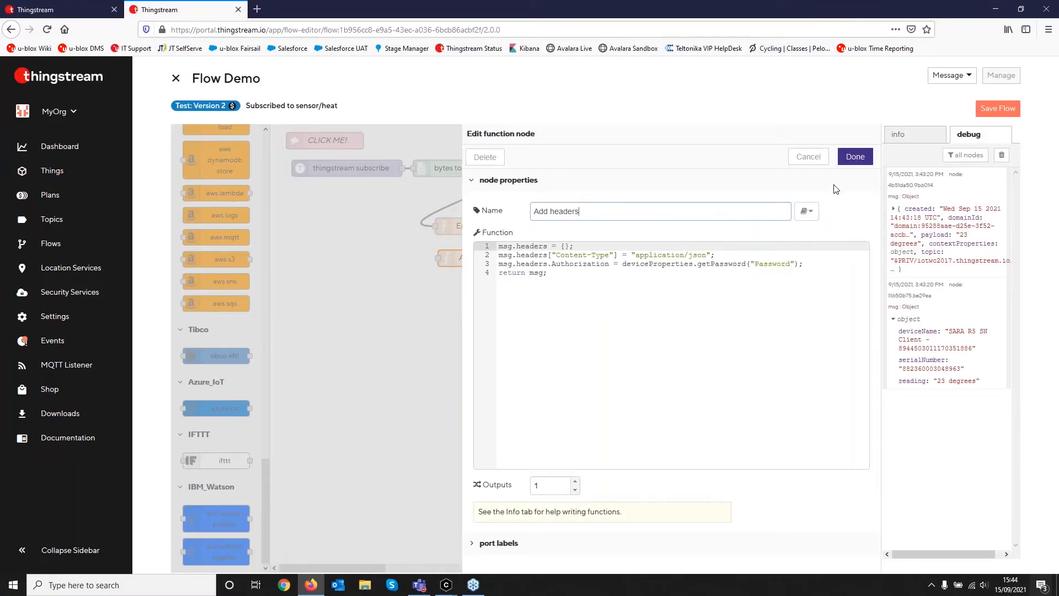
{"action": "left_click", "coordinate": [811, 160]}
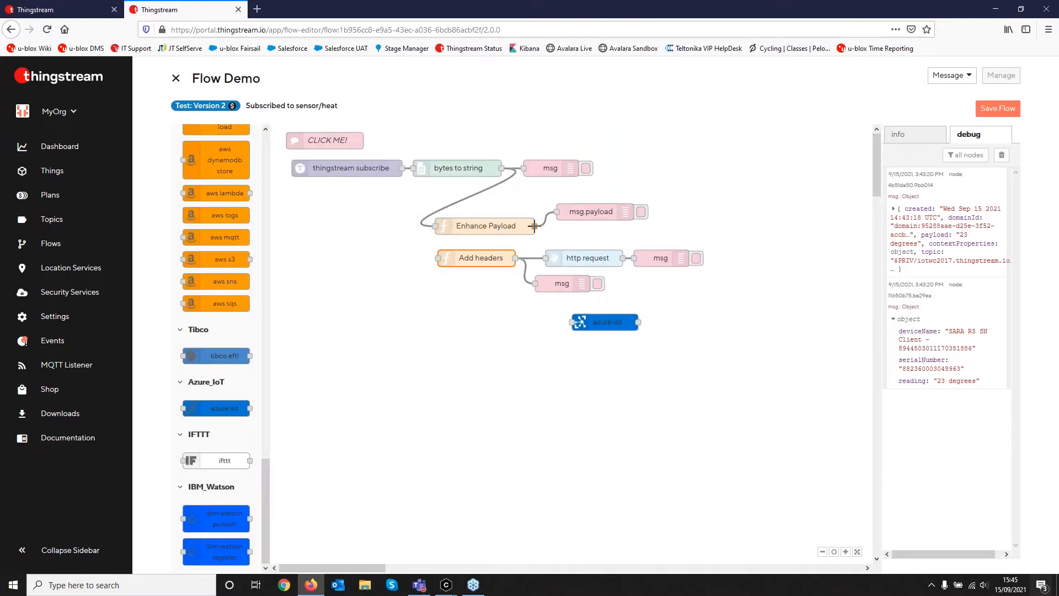
Wire the output of Enhance Payload into Add headers and save the flow with the debug output cleared.
{"action": "left_click_drag", "start_coordinate": [534, 225], "coordinate": [440, 257]}
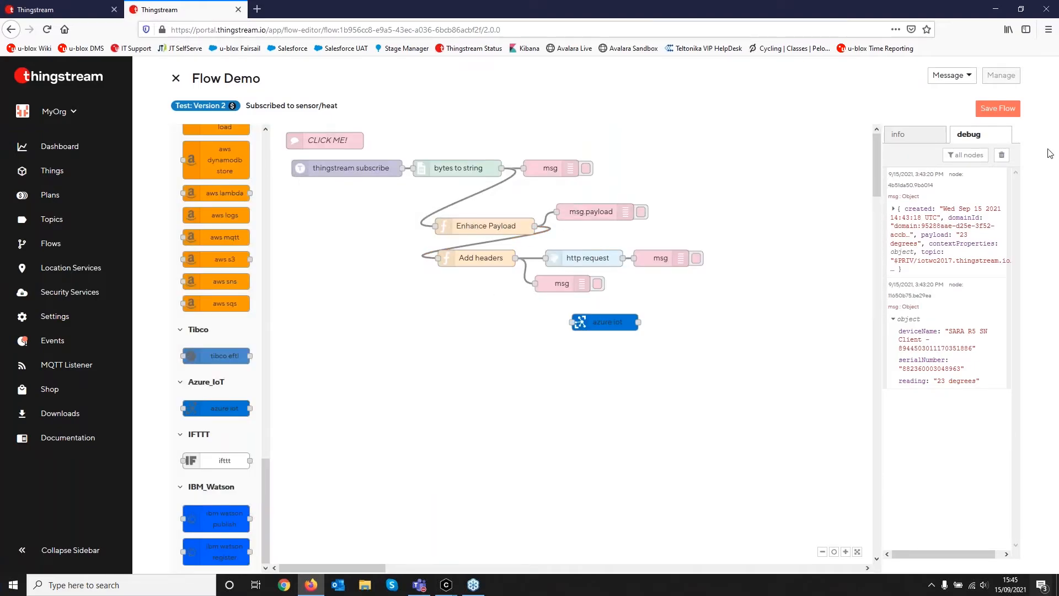
{"action": "left_click", "coordinate": [981, 109]}
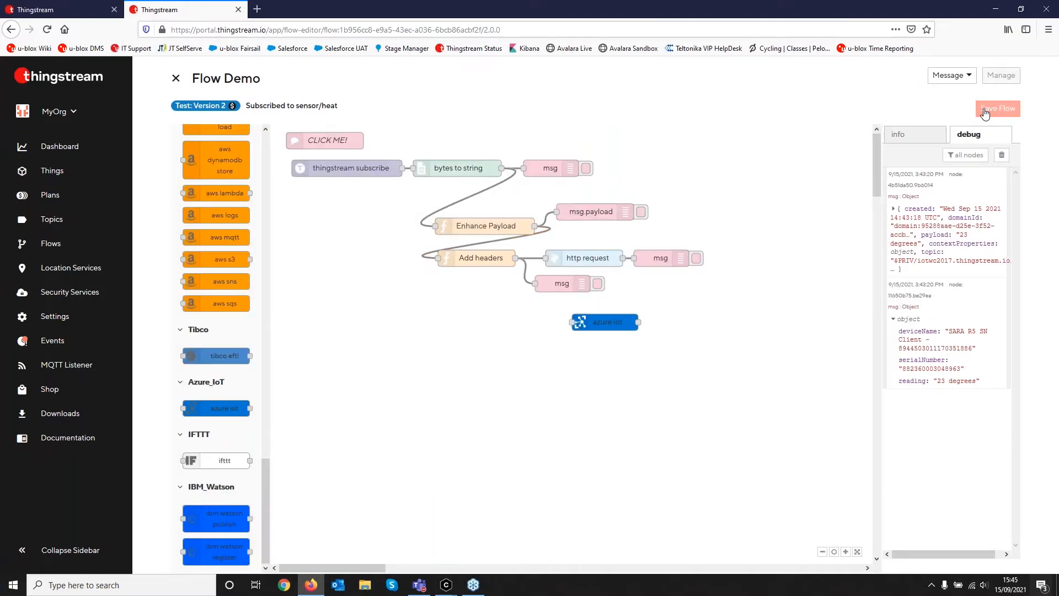
{"action": "left_click", "coordinate": [1002, 156]}
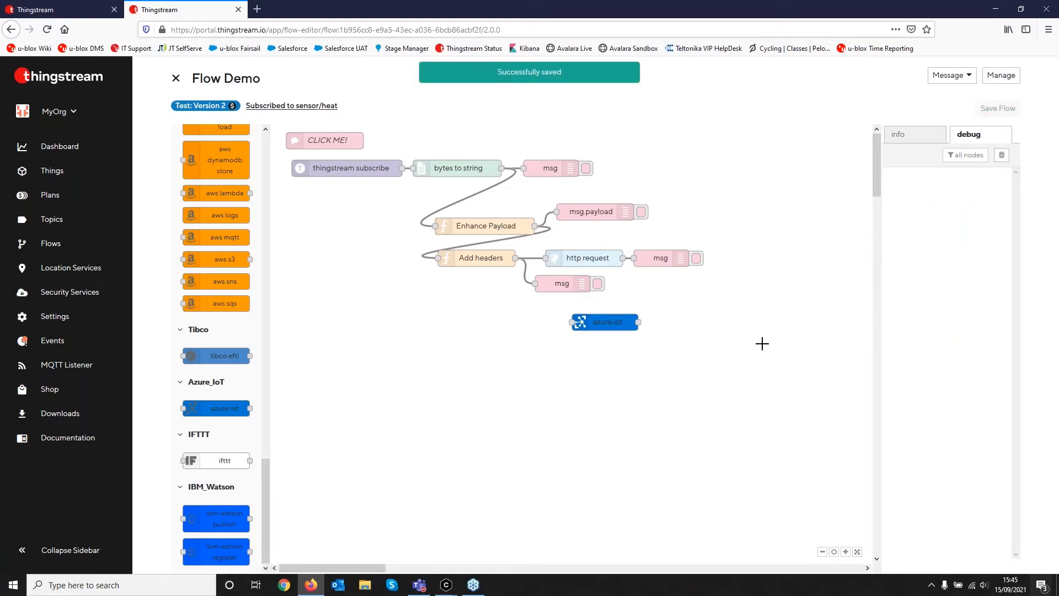
Replay the last message through the flow and review the resulting entries in the debug output.
{"action": "mouse_move", "coordinate": [447, 589]}
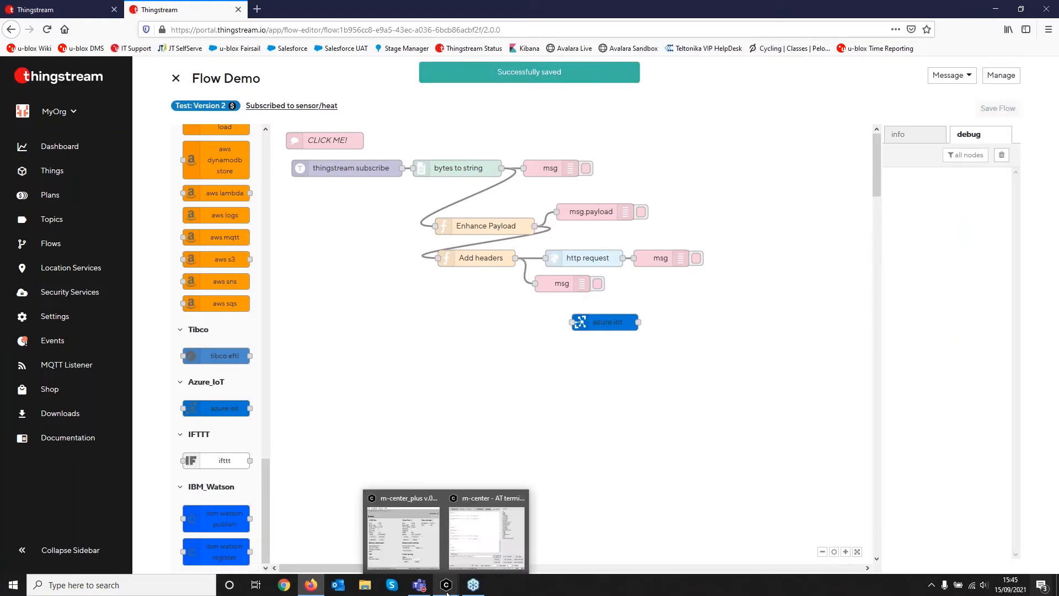
{"action": "mouse_move", "coordinate": [478, 552]}
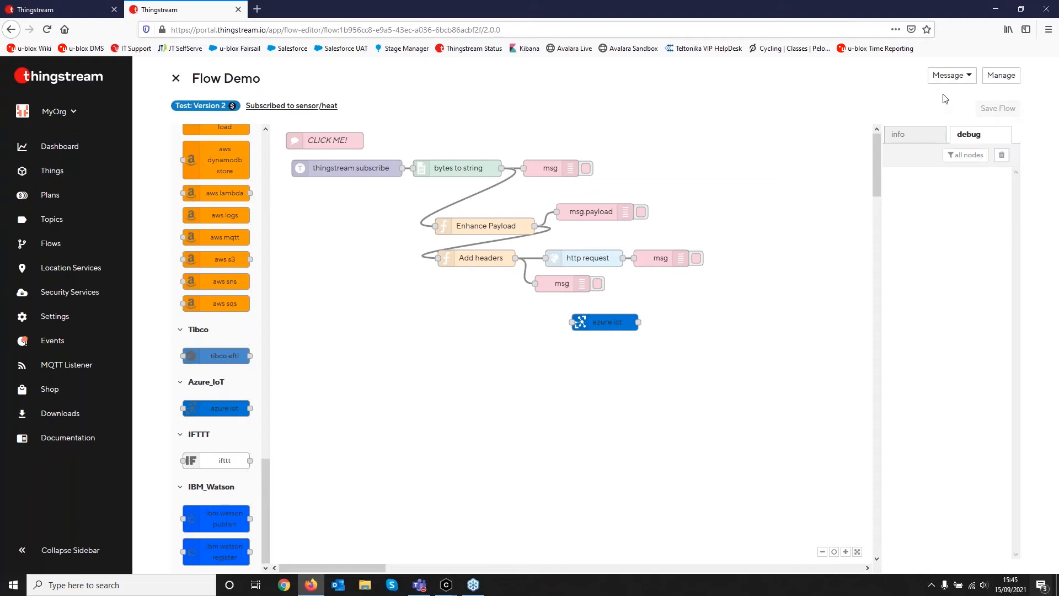
{"action": "left_click", "coordinate": [950, 77]}
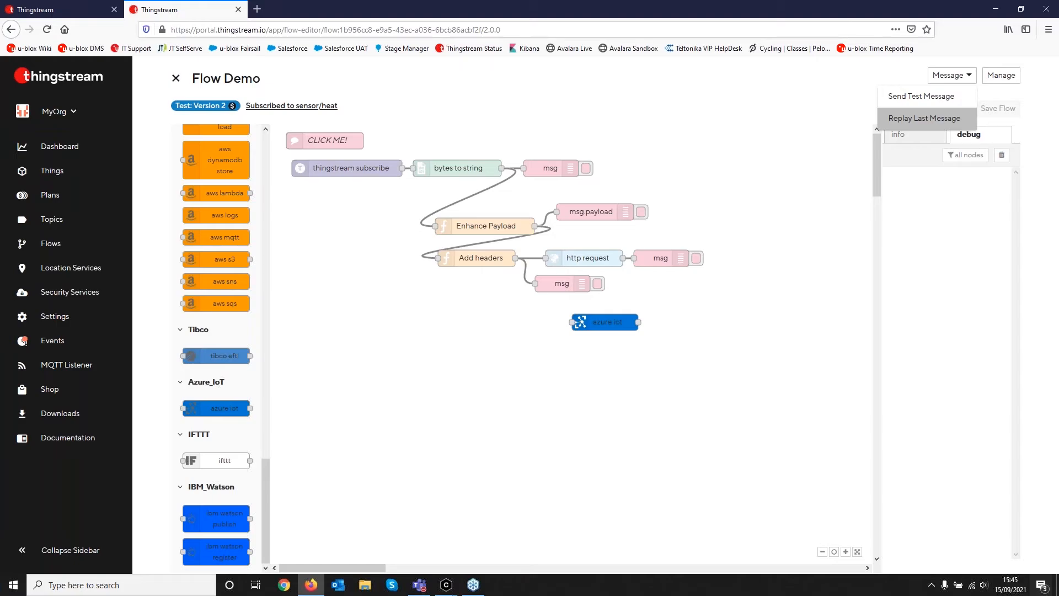
{"action": "left_click", "coordinate": [911, 119]}
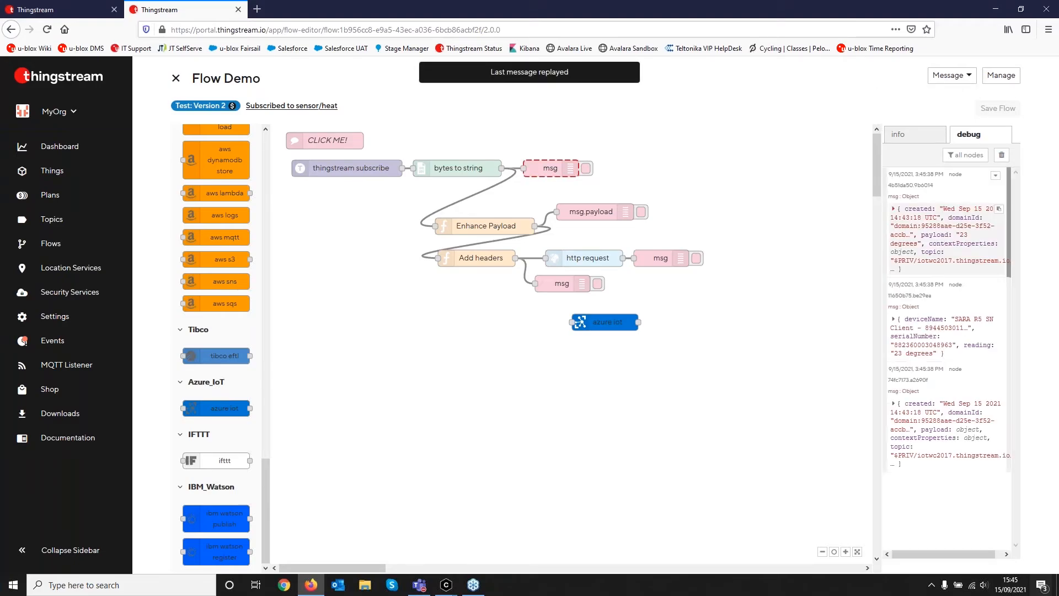
{"action": "scroll", "coordinate": [937, 237], "scroll_direction": "up", "scroll_amount": 1}
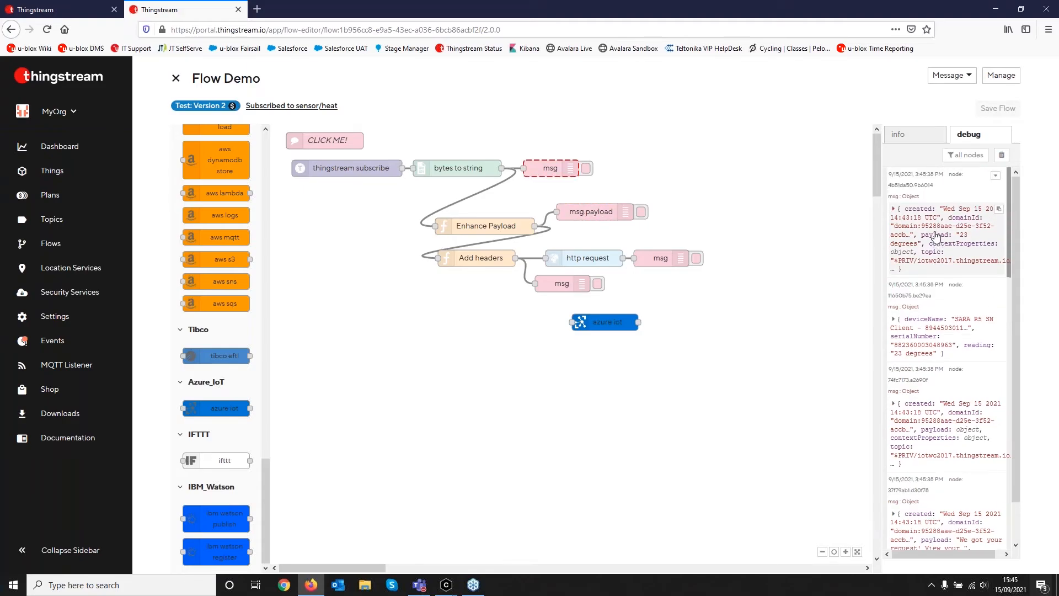
{"action": "scroll", "coordinate": [937, 236], "scroll_direction": "down", "scroll_amount": 1}
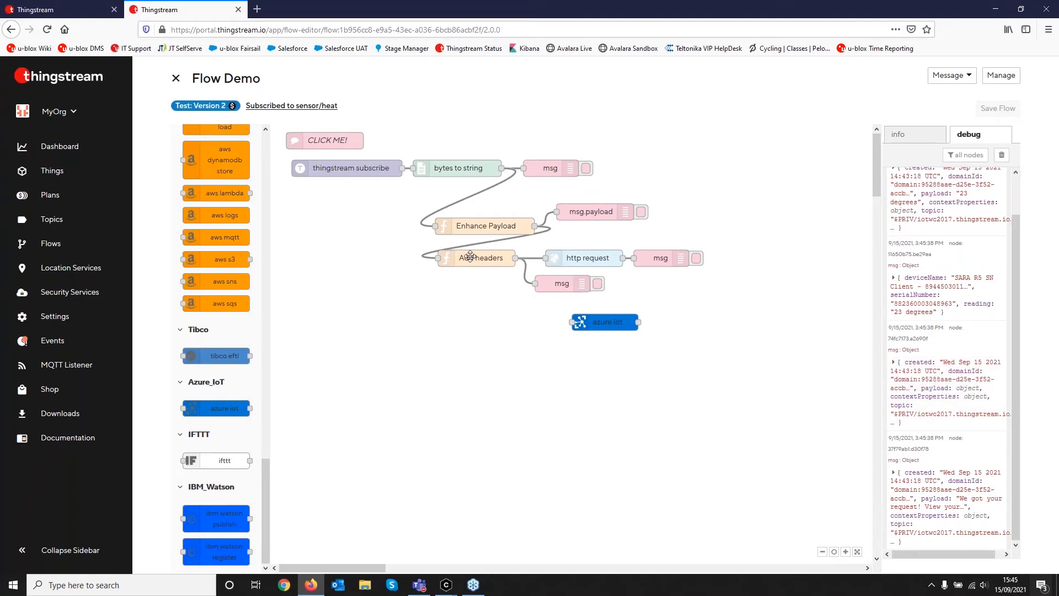
Expand the Add headers debug message with its payload and headers objects, and examine the Content-Type and Authorization entries.
{"action": "left_click", "coordinate": [894, 363]}
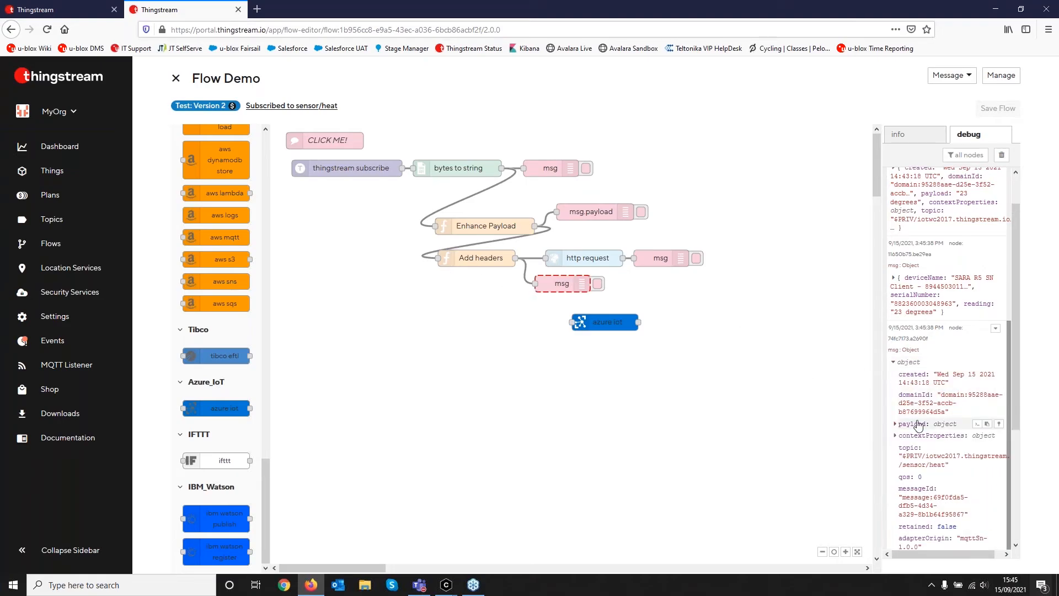
{"action": "scroll", "coordinate": [895, 331], "scroll_direction": "down", "scroll_amount": 4}
{"action": "left_click", "coordinate": [894, 305]}
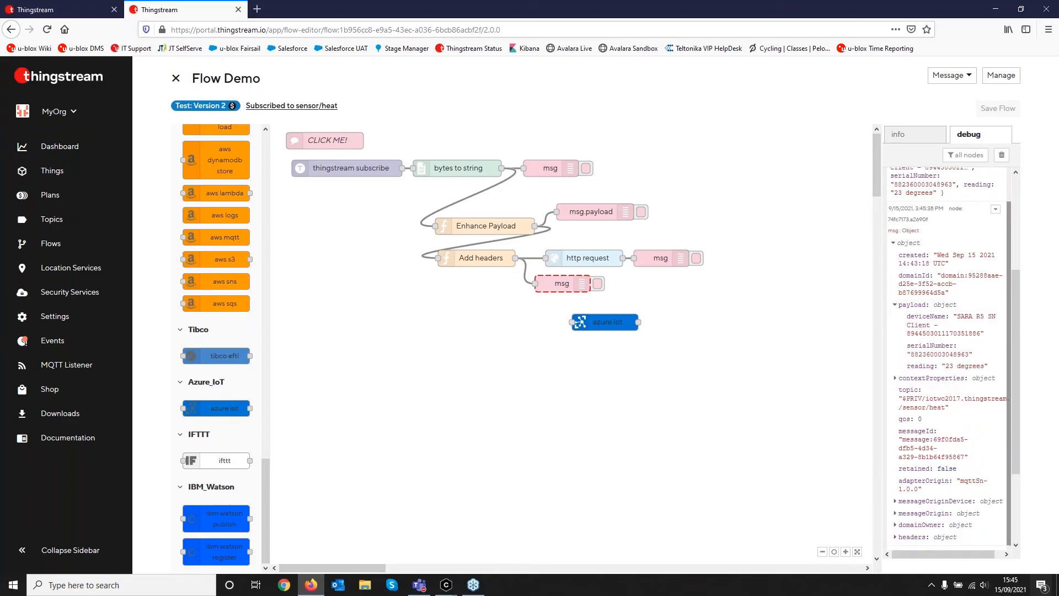
{"action": "scroll", "coordinate": [938, 409], "scroll_direction": "down", "scroll_amount": 1}
{"action": "scroll", "coordinate": [938, 409], "scroll_direction": "down", "scroll_amount": 3}
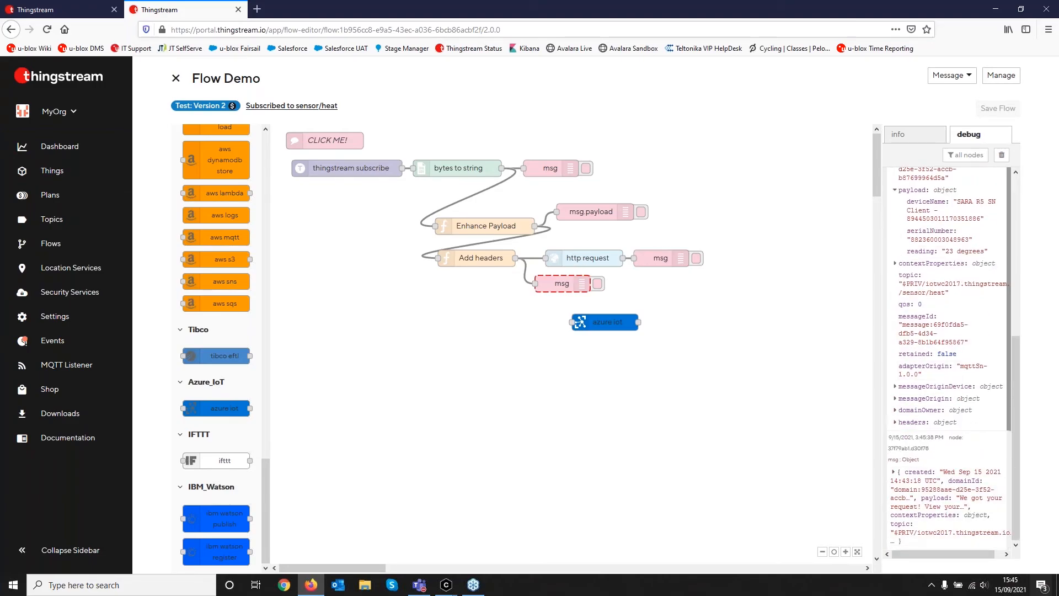
{"action": "left_click", "coordinate": [894, 422]}
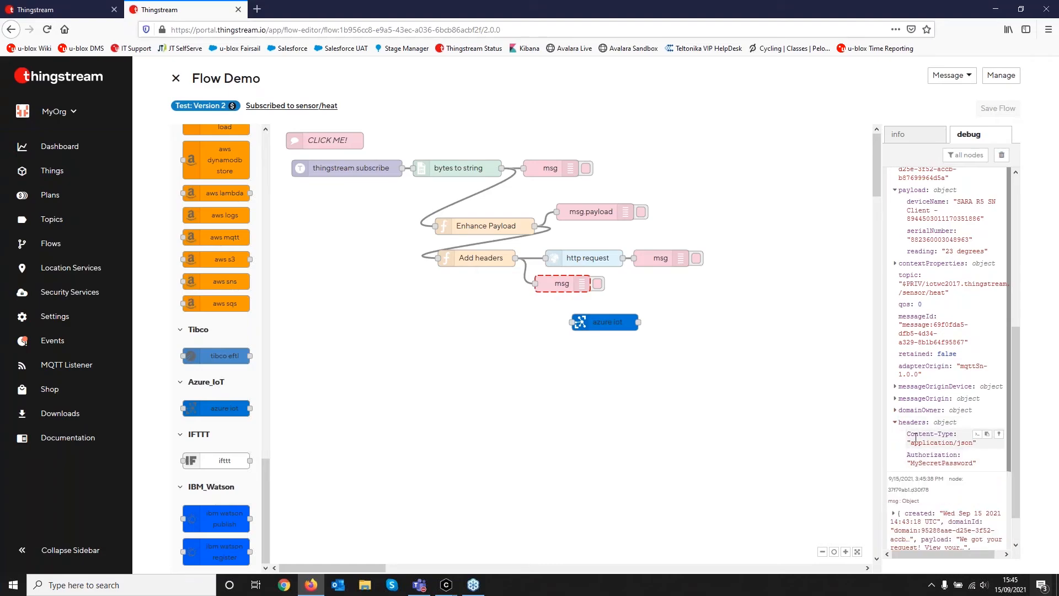
{"action": "left_click_drag", "start_coordinate": [912, 467], "coordinate": [972, 464]}
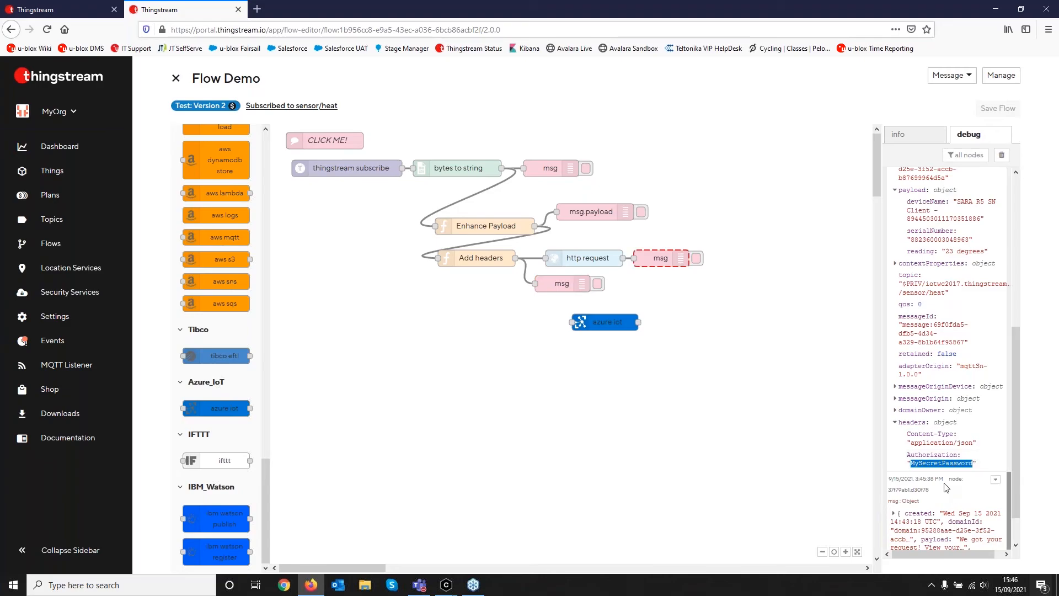
Open the http request node's properties and copy its POST URL.
{"action": "left_click", "coordinate": [584, 260]}
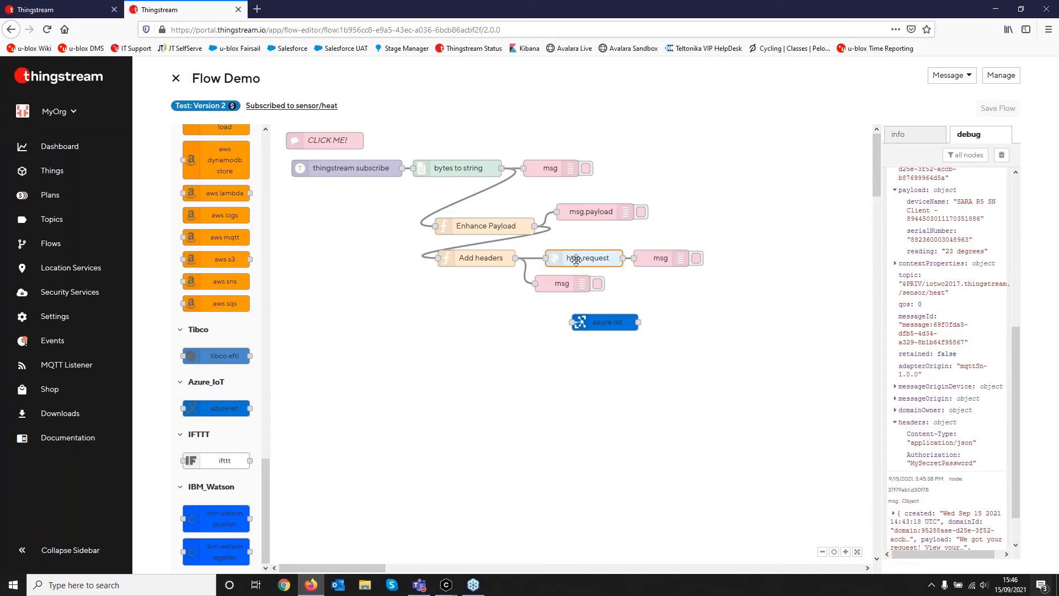
{"action": "double_click", "coordinate": [576, 260]}
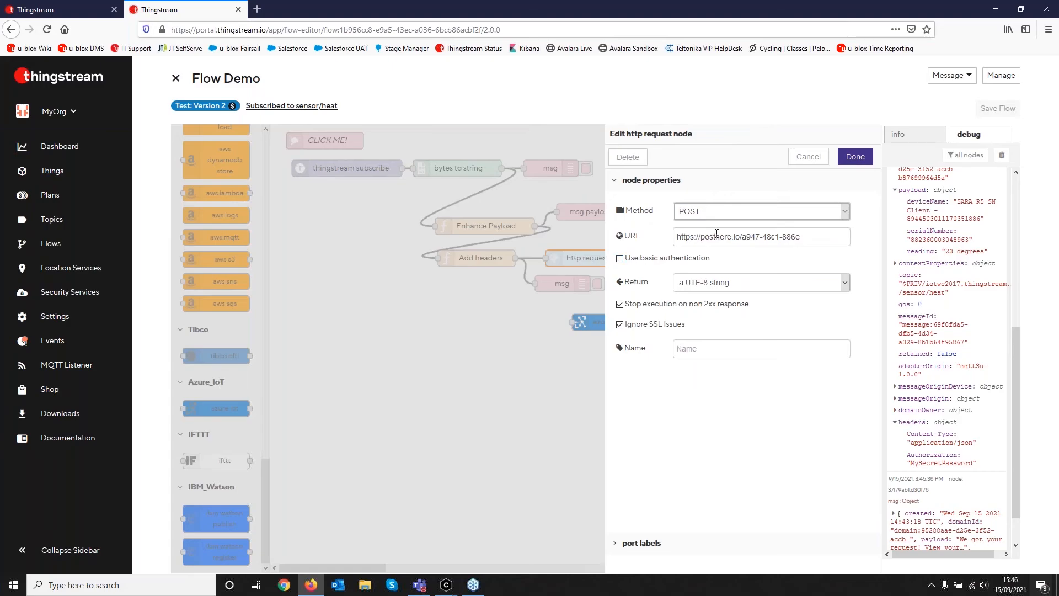
{"action": "left_click_drag", "start_coordinate": [815, 239], "coordinate": [643, 240]}
{"action": "key", "text": "ctrl+c"}
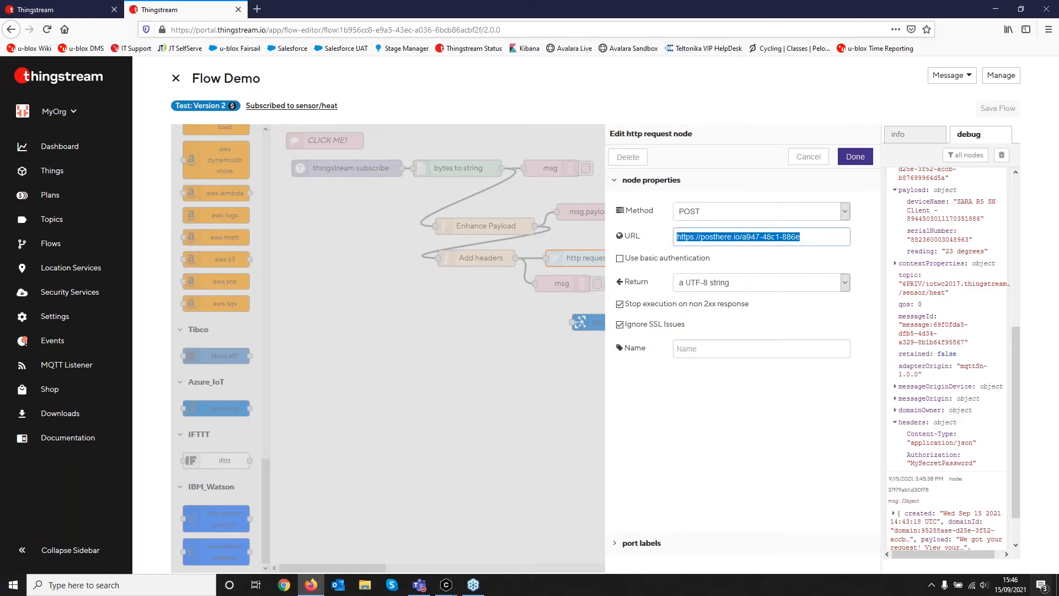
Open the copied posthere.io URL in a new browser tab, examine the latest request's body and headers, and return to close the node's editor without changes.
{"action": "left_click", "coordinate": [257, 9]}
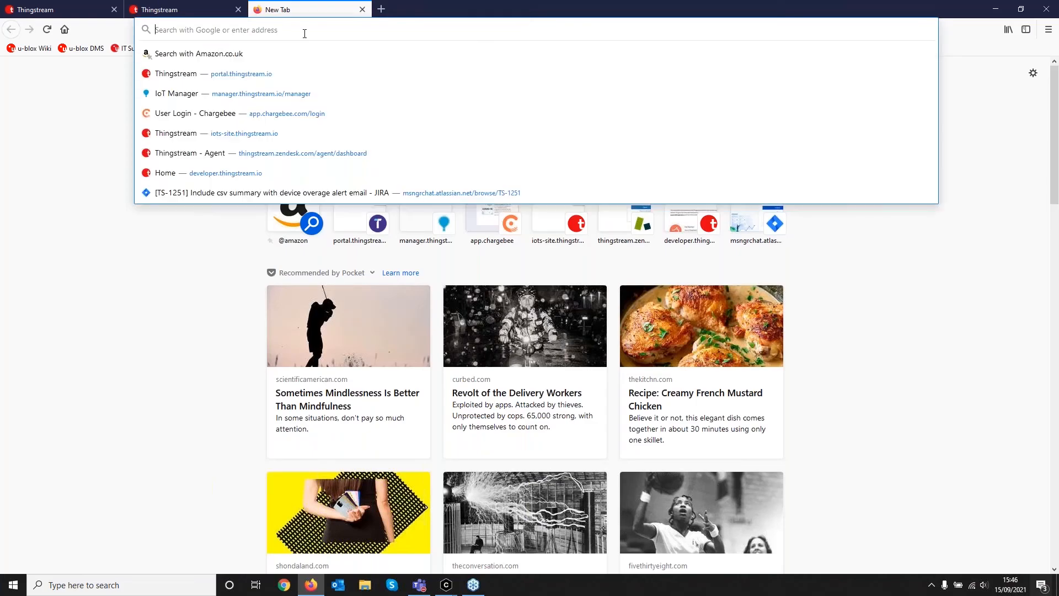
{"action": "key", "text": "ctrl+v"}
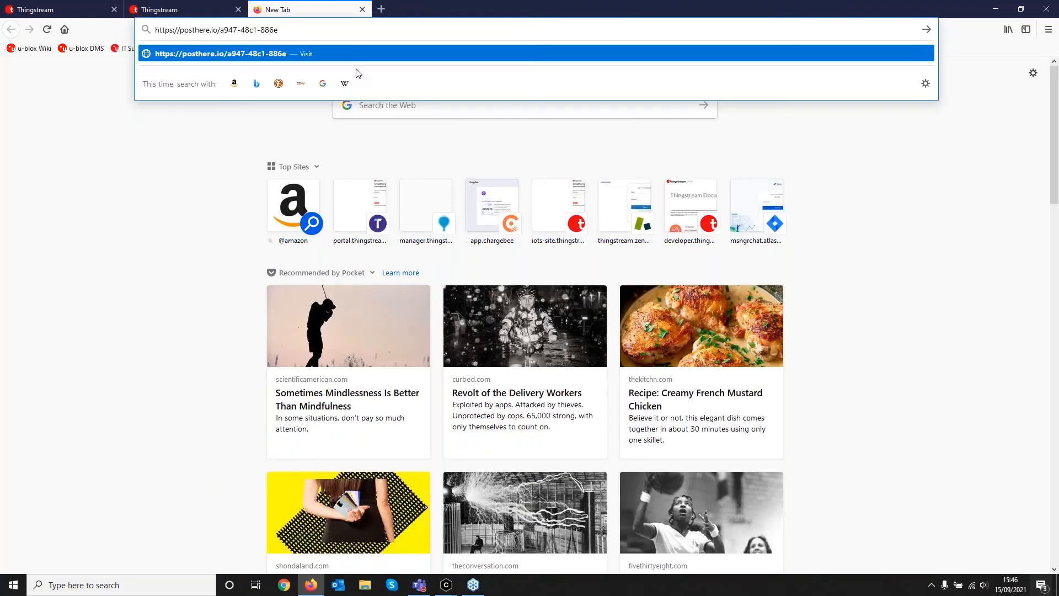
{"action": "key", "text": "Return"}
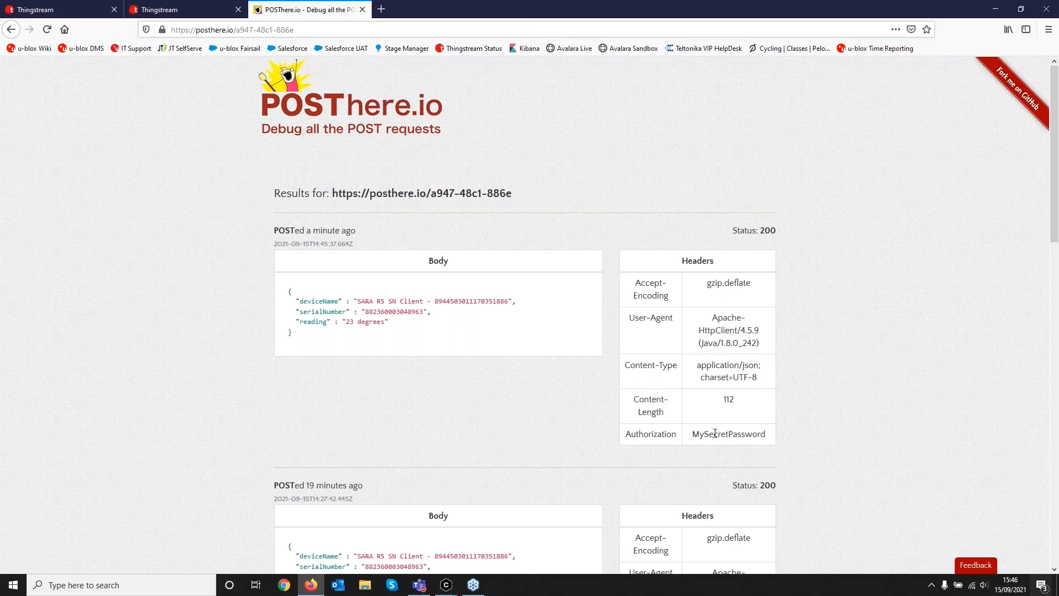
{"action": "left_click", "coordinate": [160, 9]}
{"action": "left_click", "coordinate": [808, 157]}
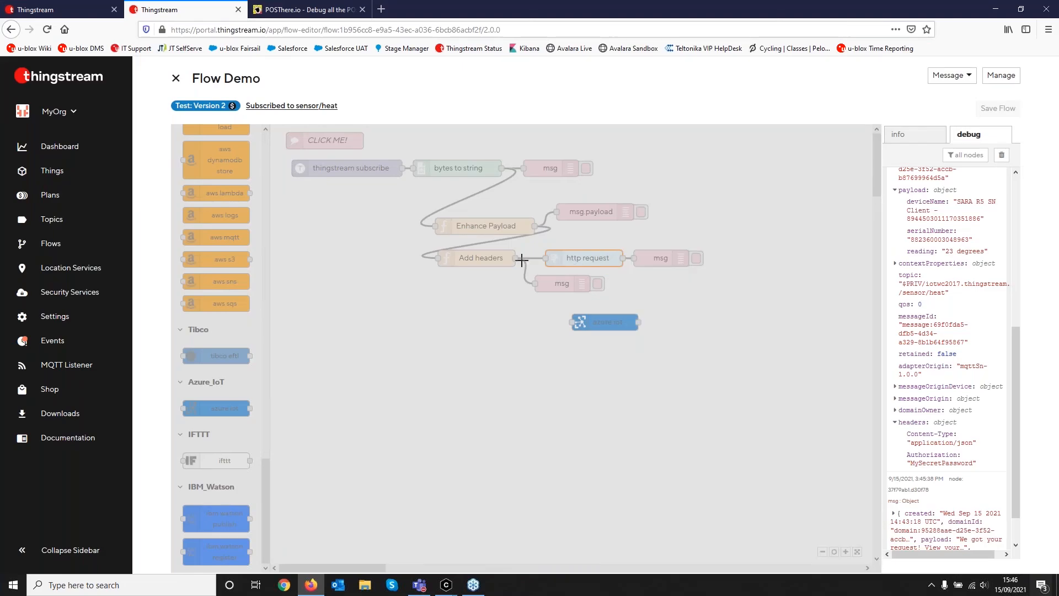